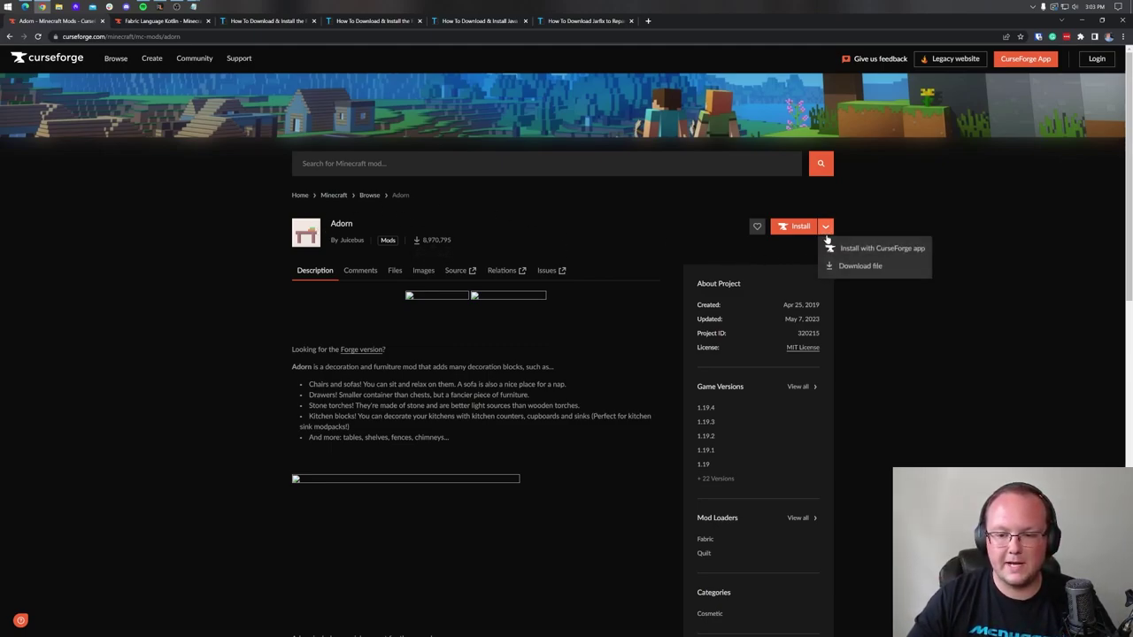
# Download the Adorn 4.2.0 for 1.19.4 file from the Adorn mod's file list
pyautogui.click(394, 276)
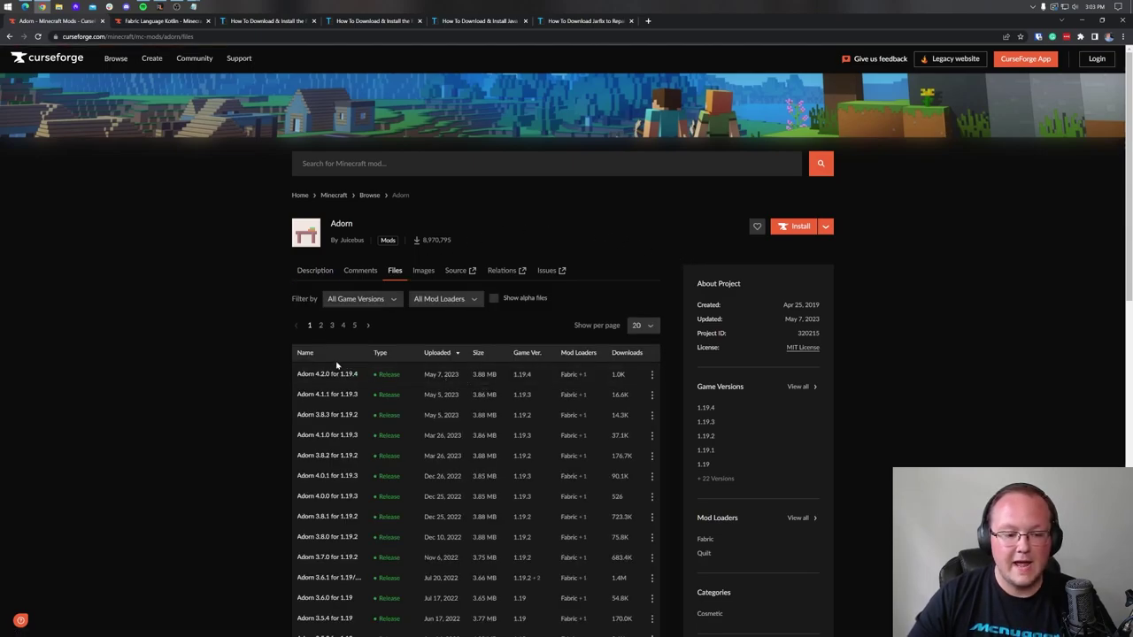
pyautogui.scroll(-1, 335, 359)
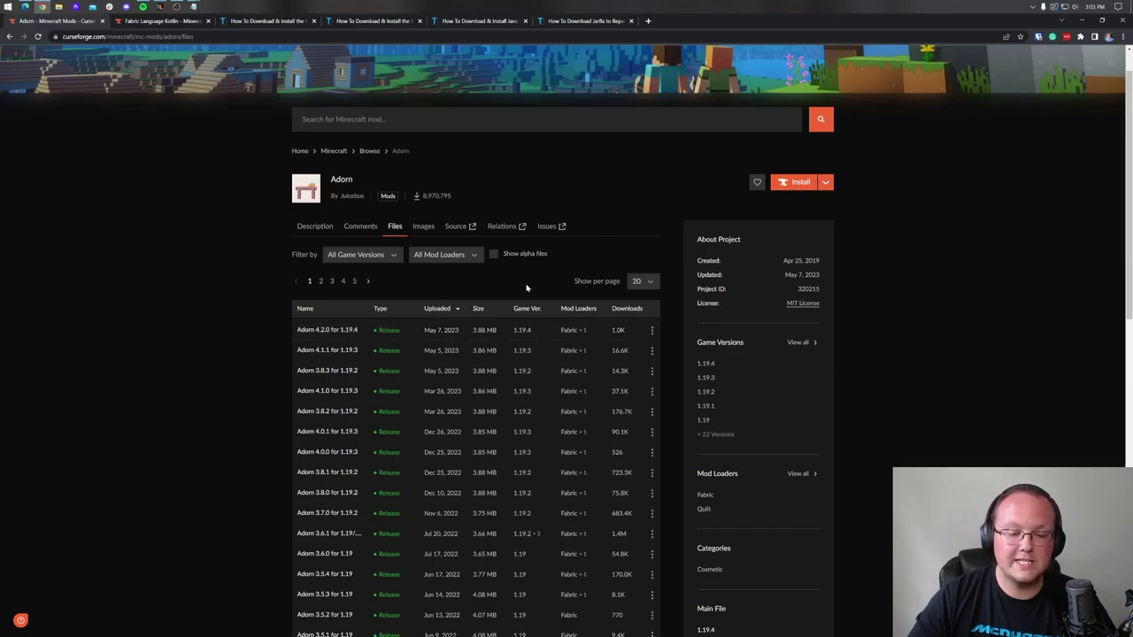
pyautogui.click(652, 332)
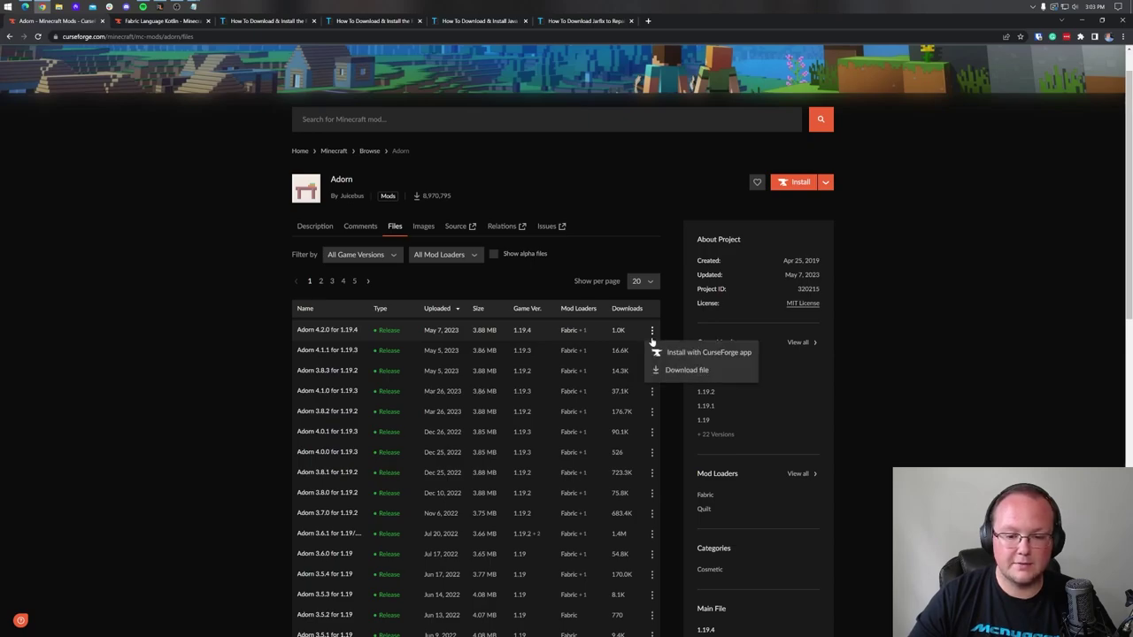
pyautogui.click(655, 372)
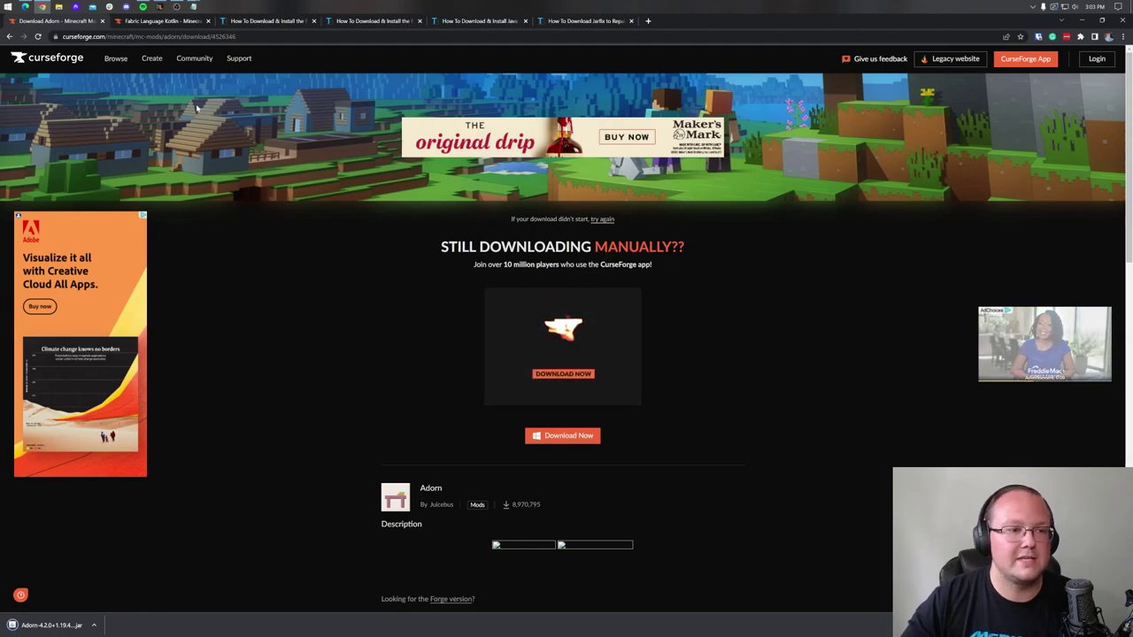
# Download the newest Fabric Language Kotlin release for 1.19.4, dated Apr 26, 2023, from its mod page
pyautogui.click(160, 21)
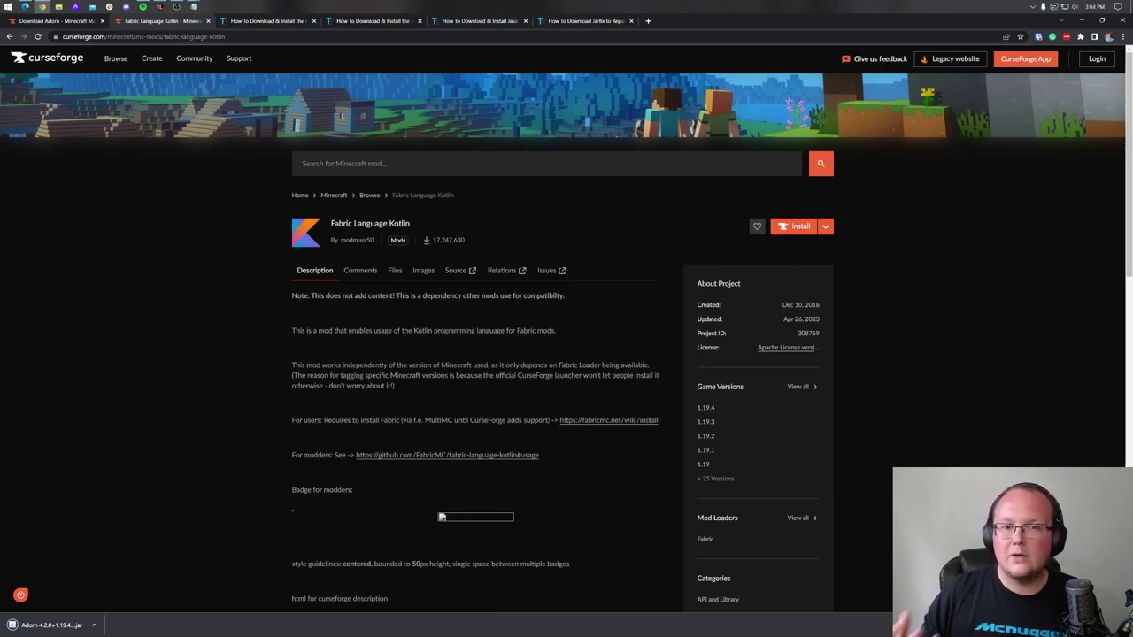
pyautogui.click(66, 21)
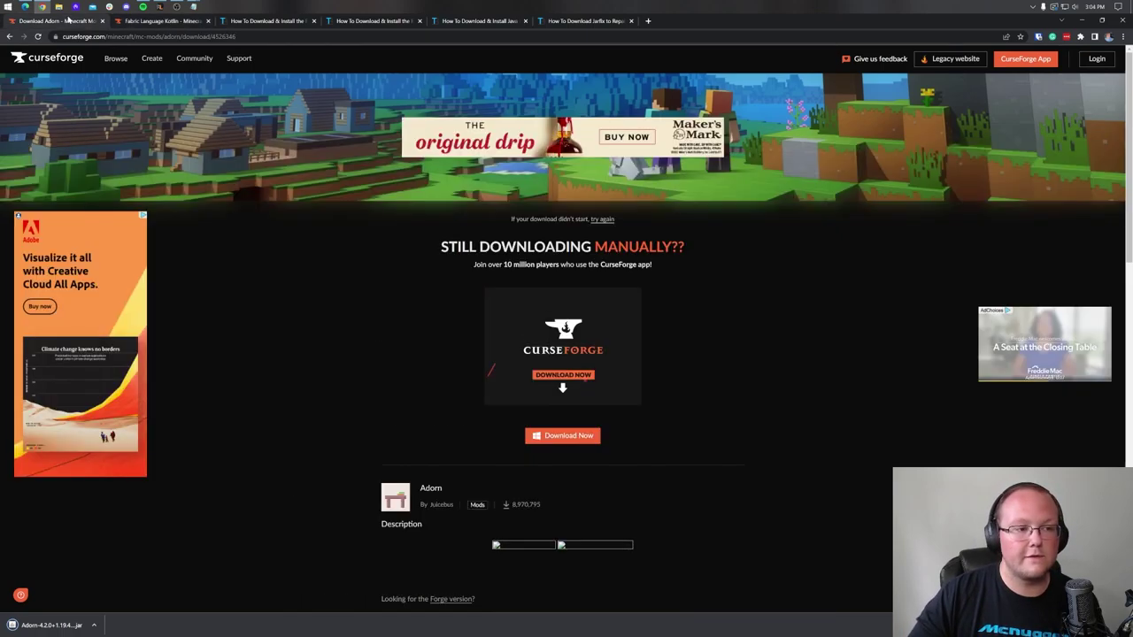
pyautogui.click(133, 21)
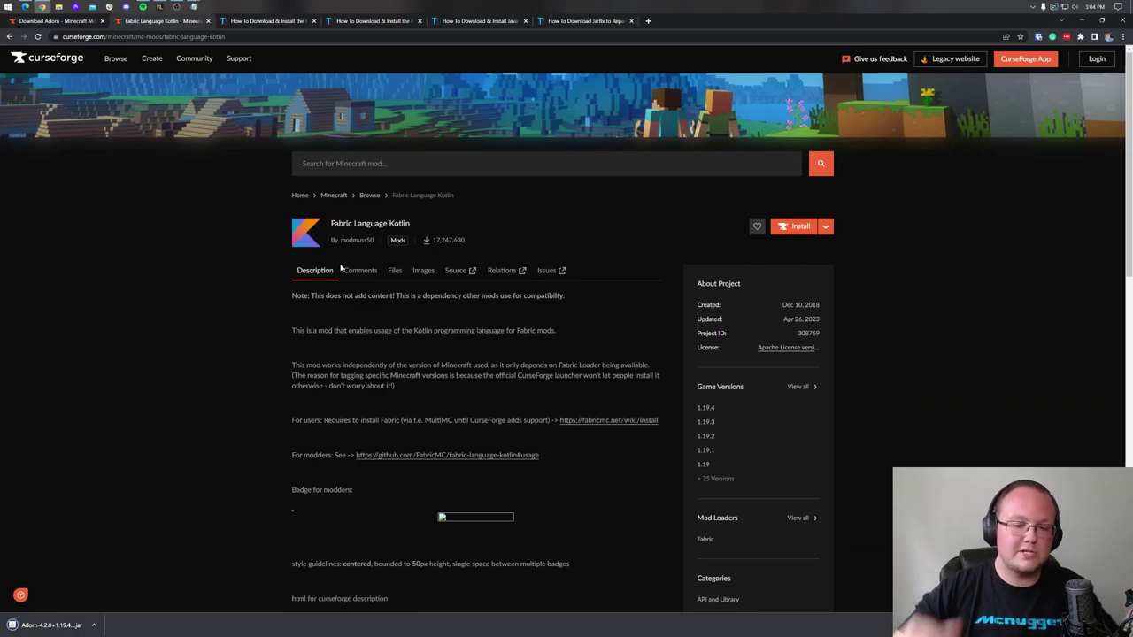
pyautogui.click(394, 271)
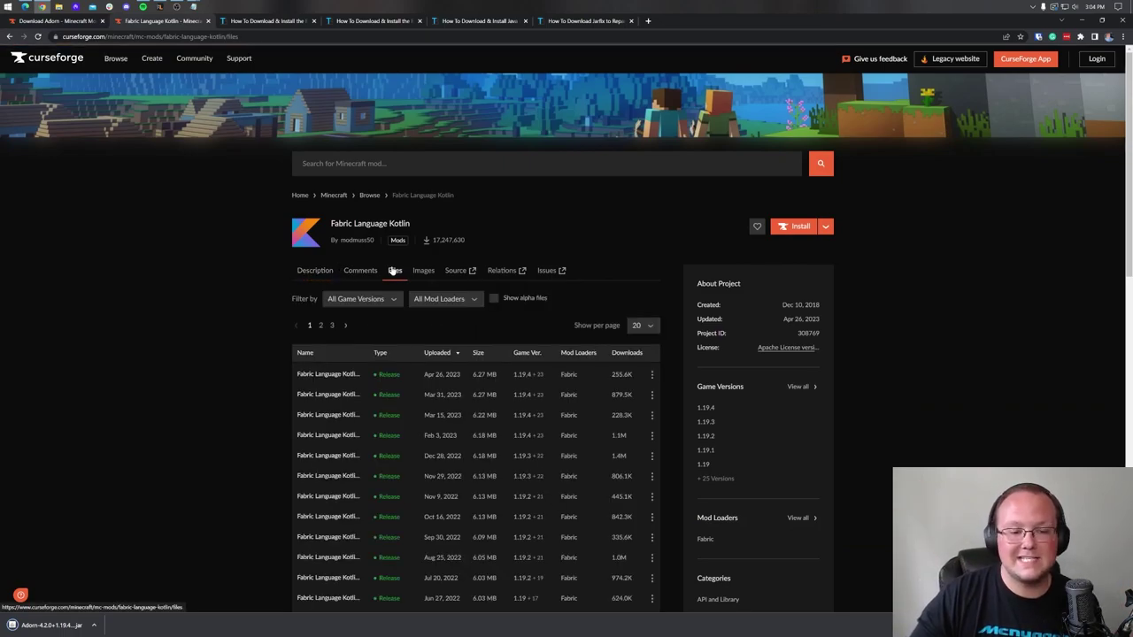
pyautogui.scroll(-1, 393, 272)
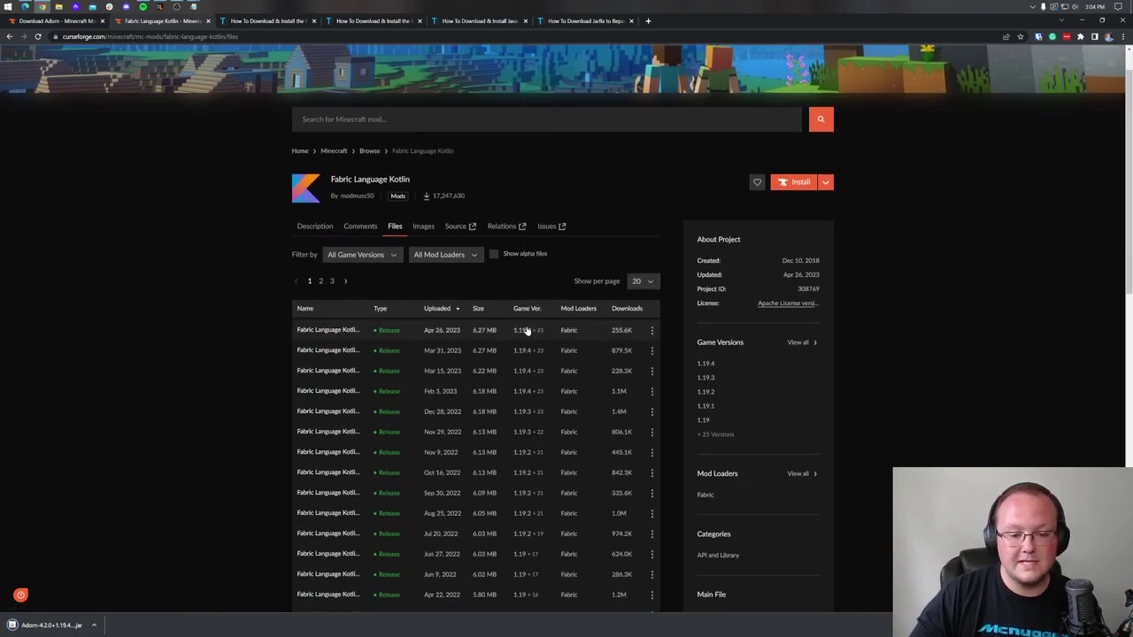
pyautogui.click(651, 331)
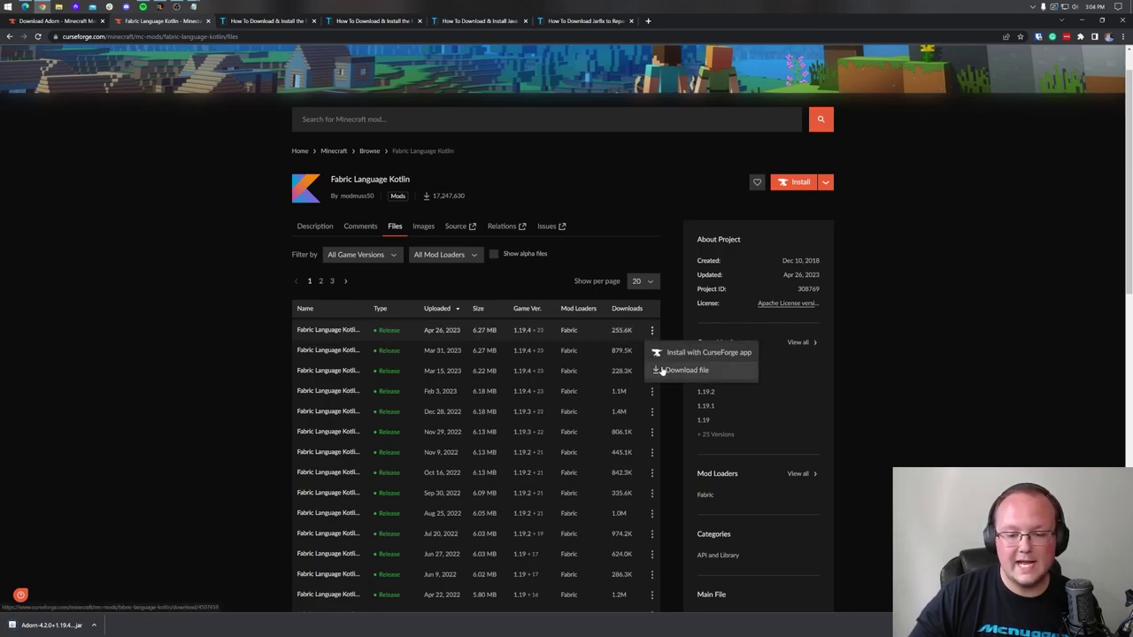
pyautogui.click(664, 370)
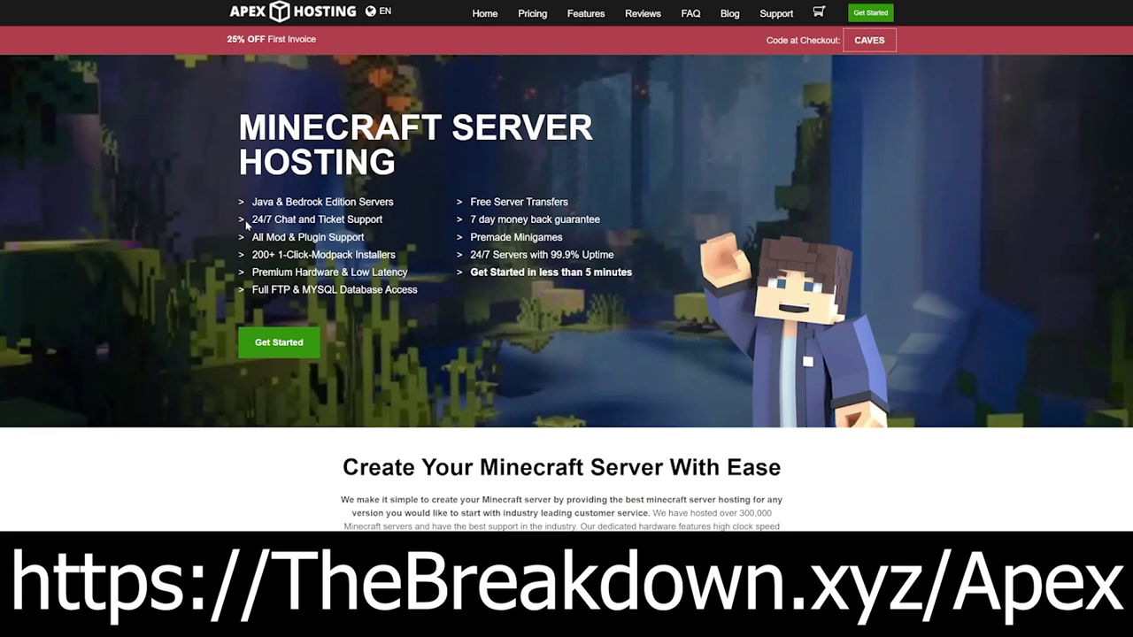
pyautogui.moveTo(251, 227); pyautogui.dragTo(407, 273)
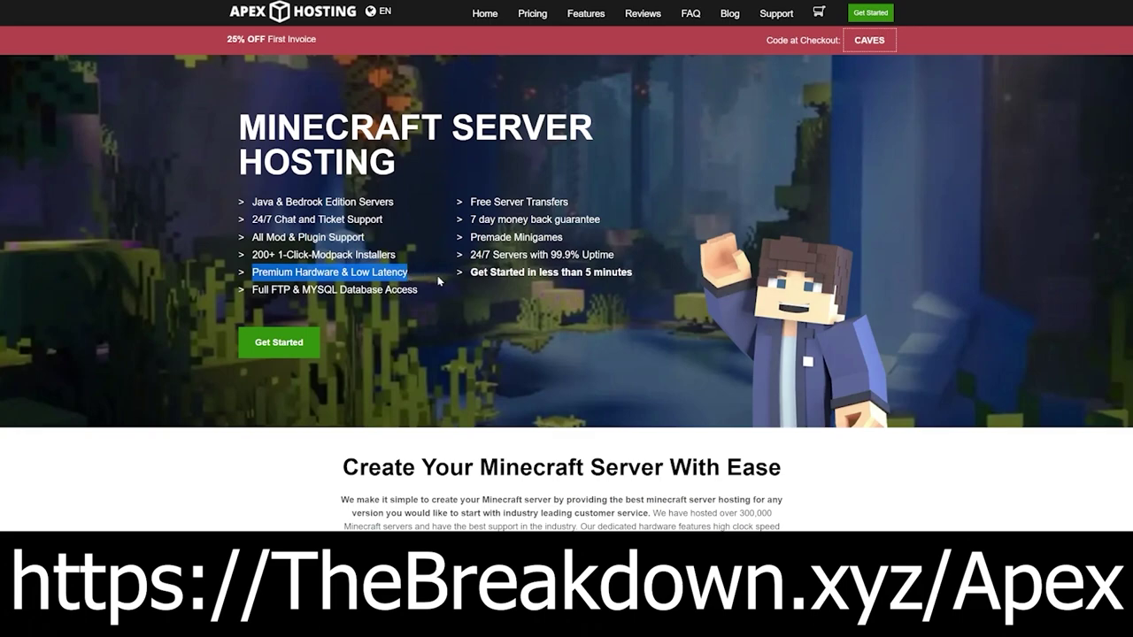
pyautogui.moveTo(470, 272); pyautogui.dragTo(633, 273)
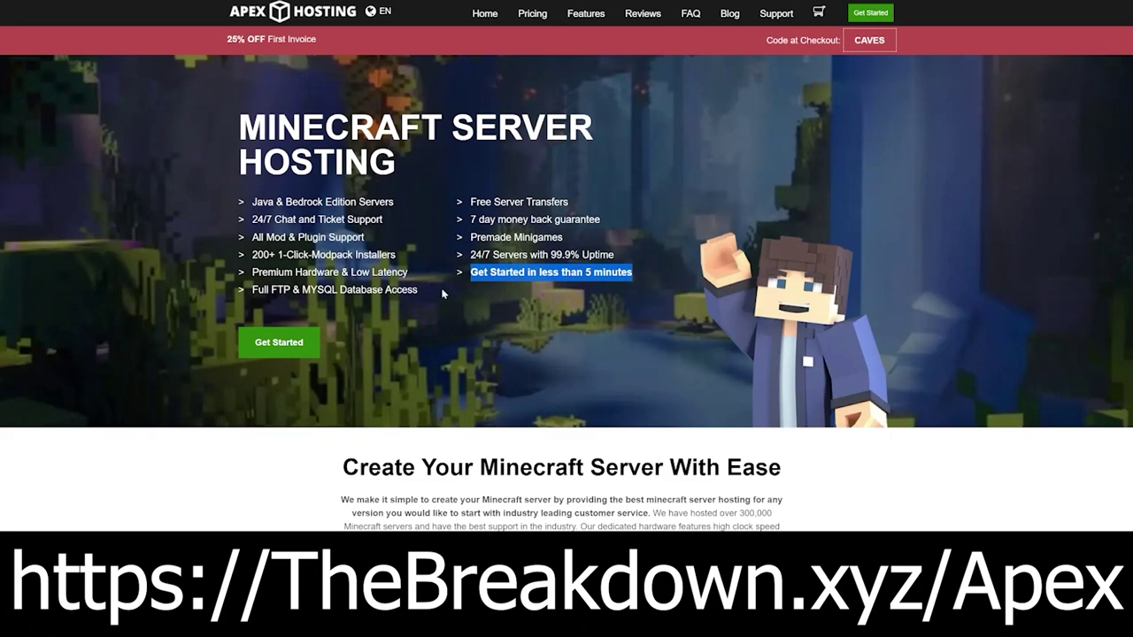
pyautogui.scroll(-4, 443, 294)
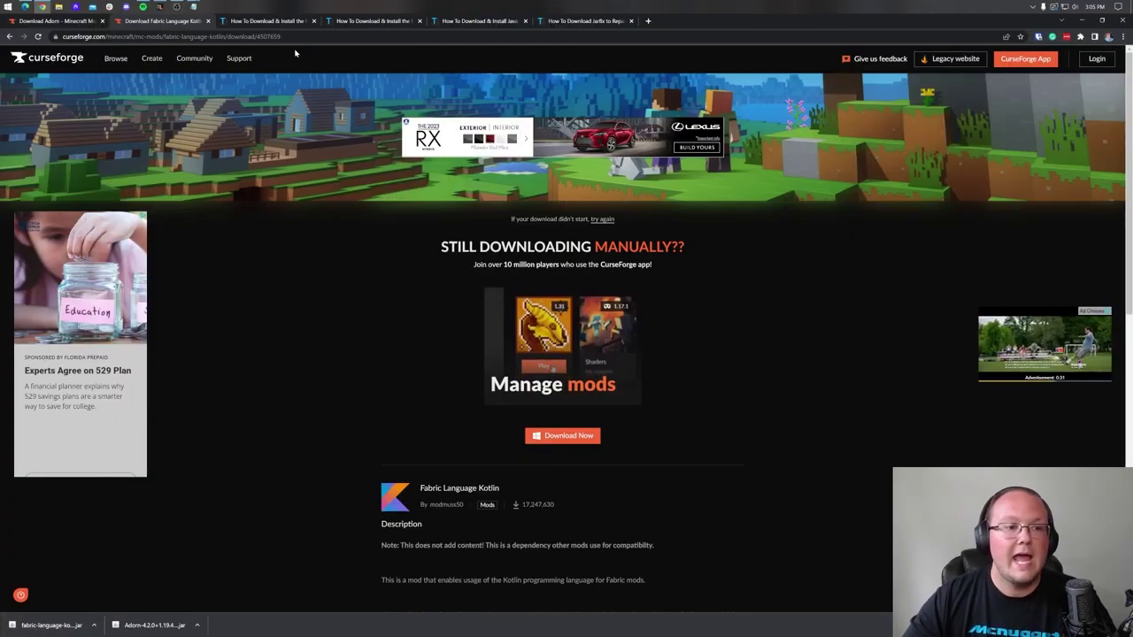
# Follow the FabricAPI guide's download link and download the May 15, 2023 Fabric API release for 1.19.4
pyautogui.click(289, 22)
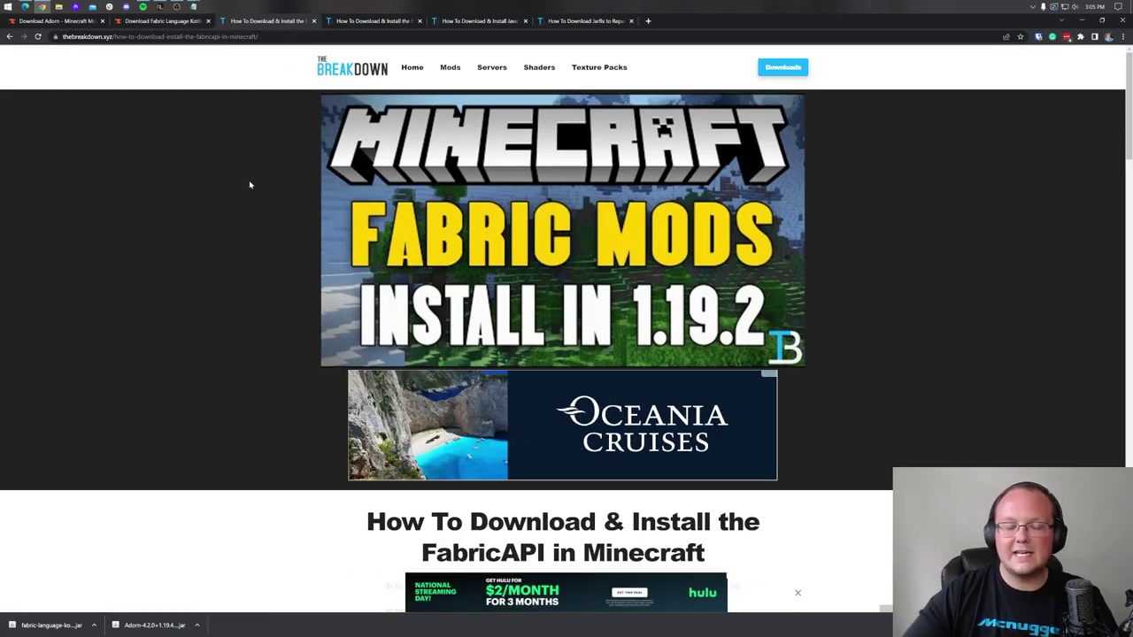
pyautogui.scroll(-3, 578, 244)
pyautogui.scroll(-3, 578, 244)
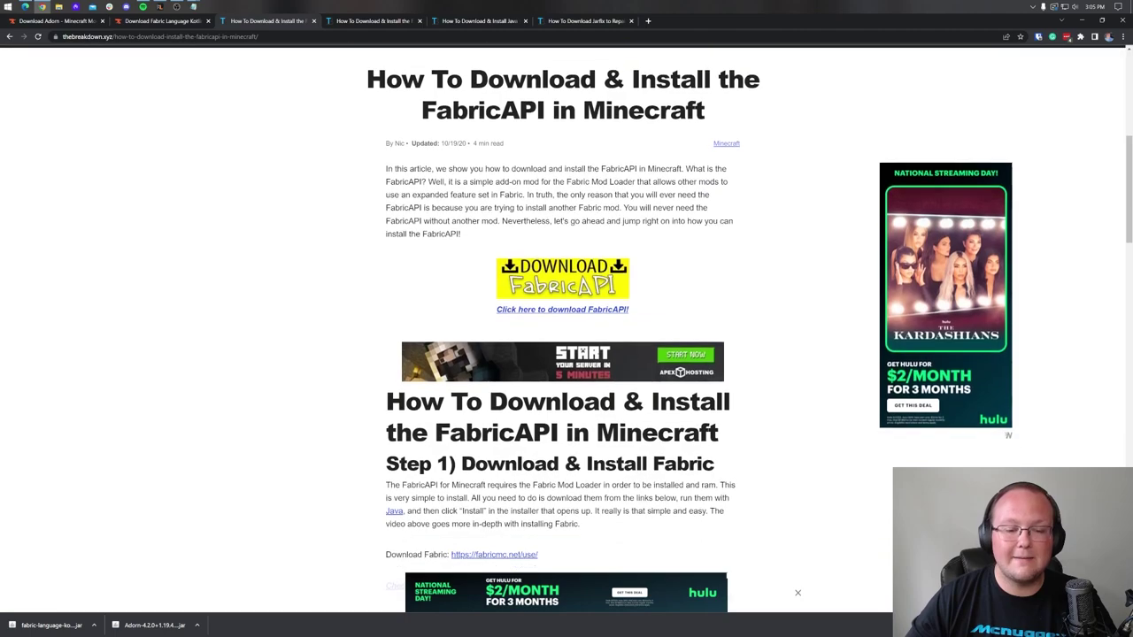
pyautogui.click(580, 281)
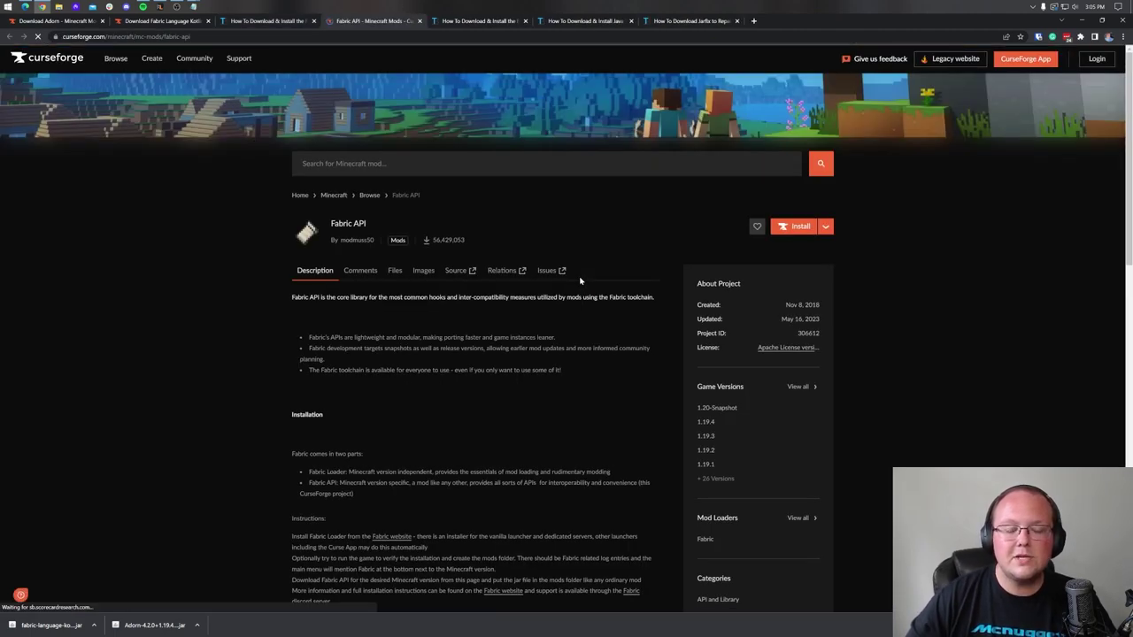
pyautogui.click(389, 270)
pyautogui.scroll(-1, 395, 272)
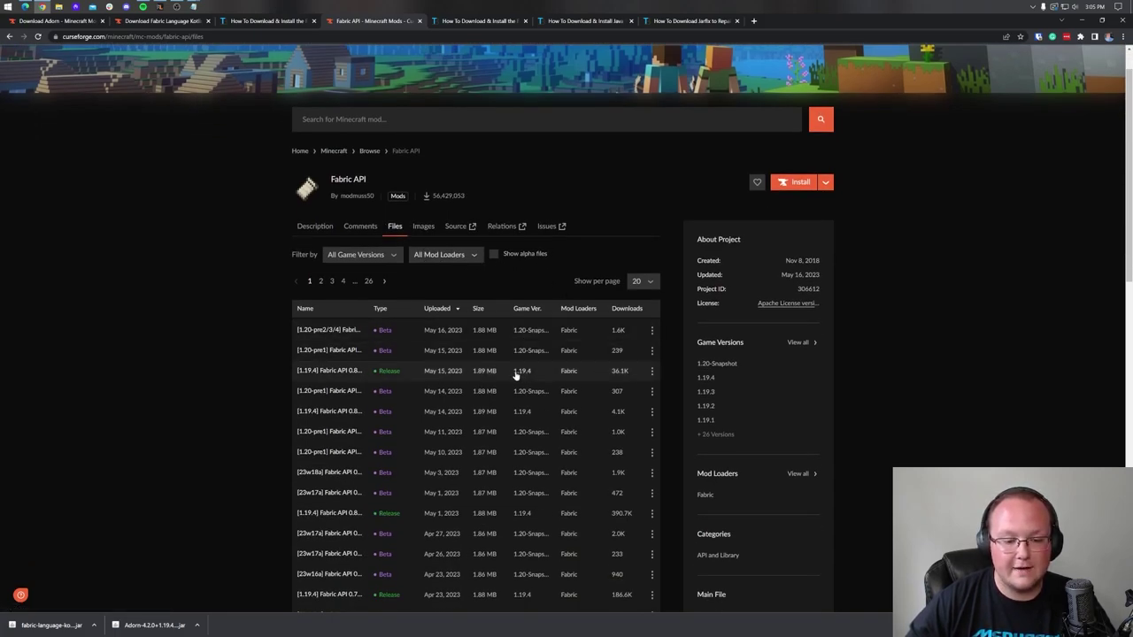
pyautogui.click(652, 372)
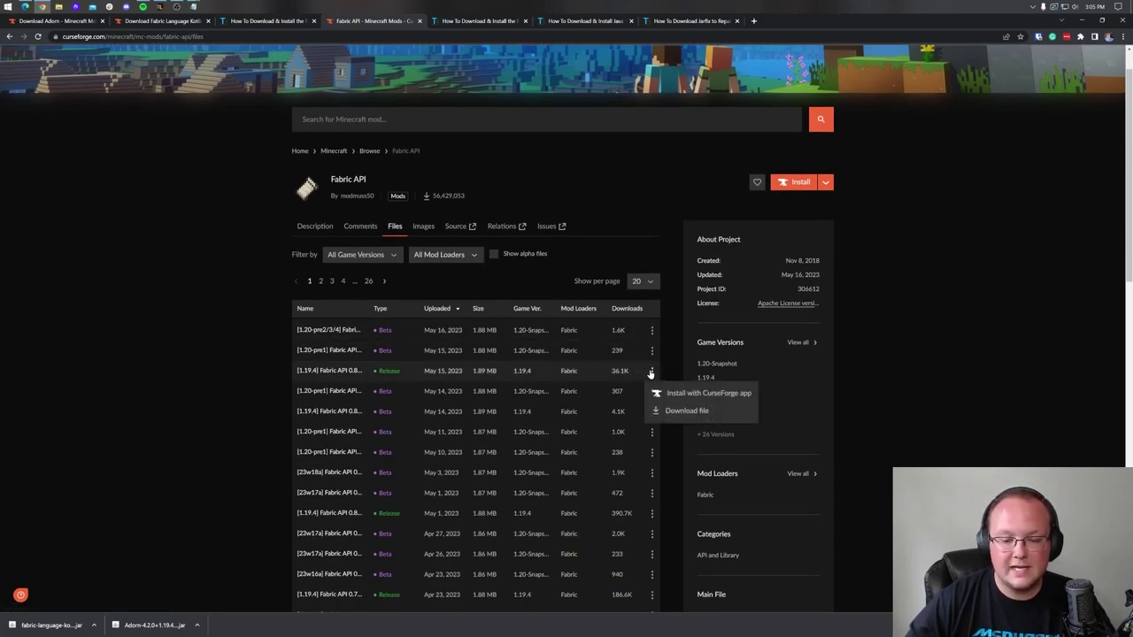
pyautogui.click(671, 414)
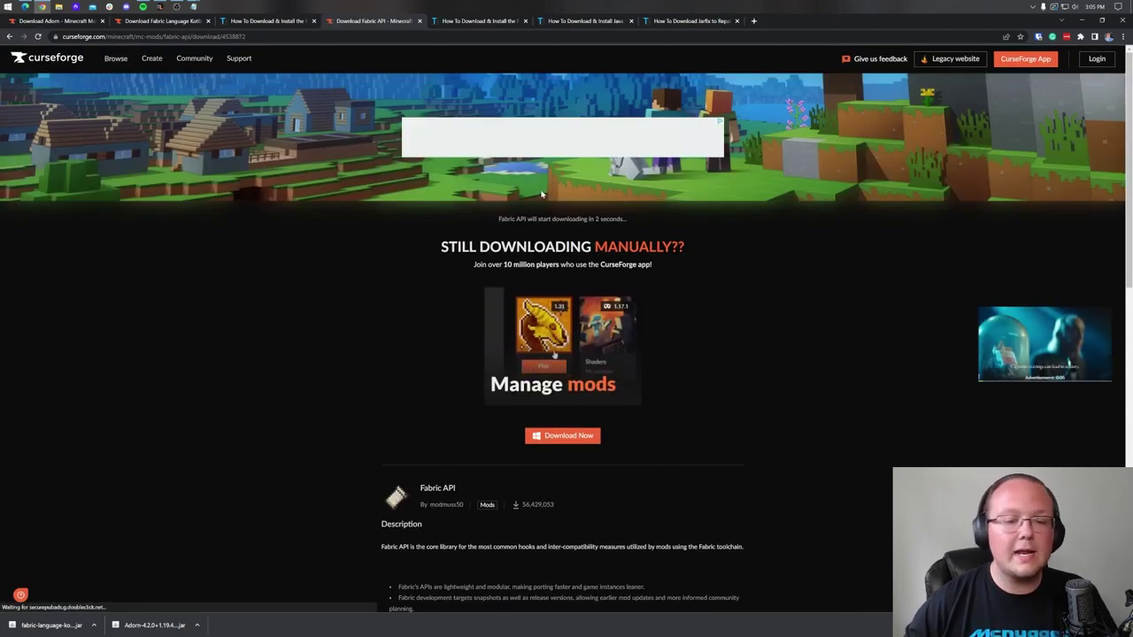
# Follow the download link in the Fabric Mod Loader guide and download the Fabric installer as a universal jar
pyautogui.click(495, 21)
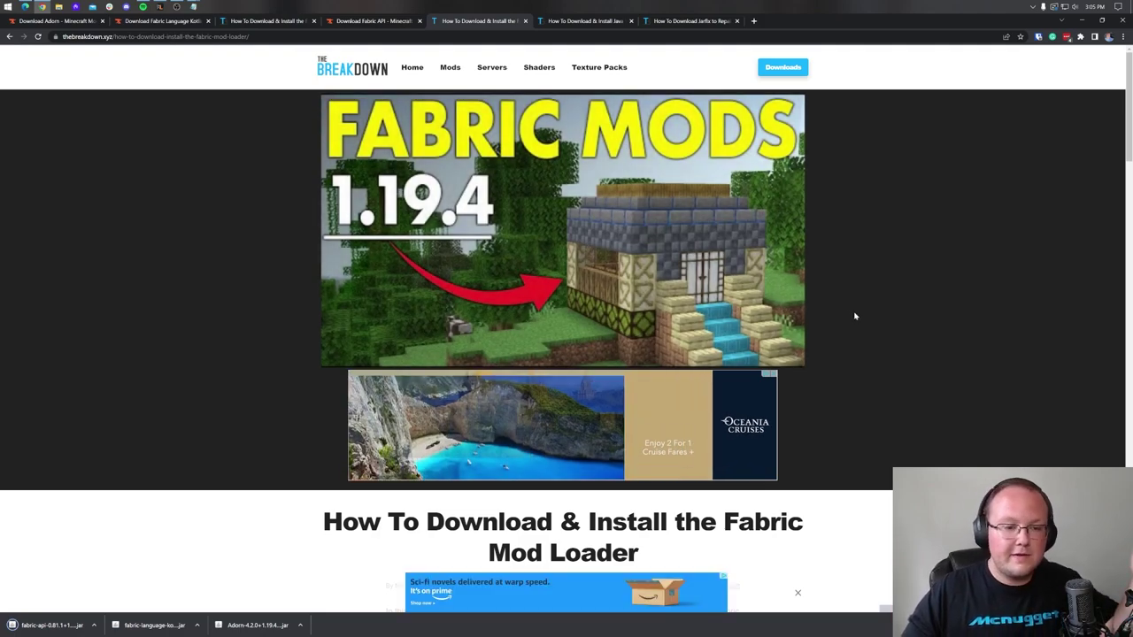
pyautogui.scroll(-1, 854, 316)
pyautogui.scroll(1, 854, 316)
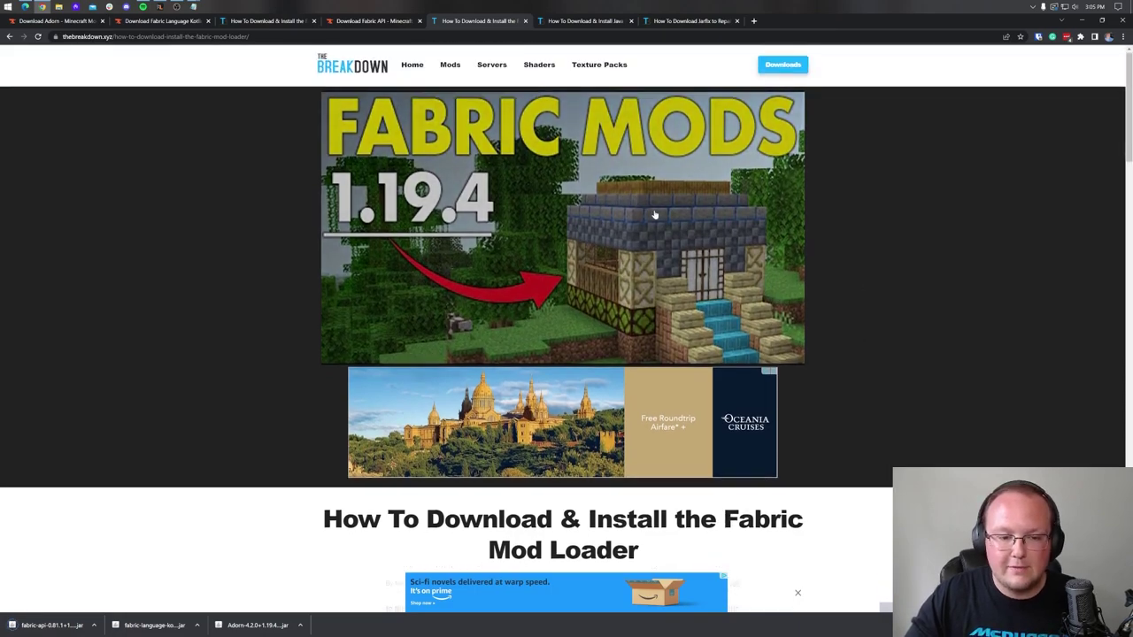
pyautogui.scroll(-11, 638, 266)
pyautogui.scroll(-5, 622, 284)
pyautogui.scroll(6, 575, 274)
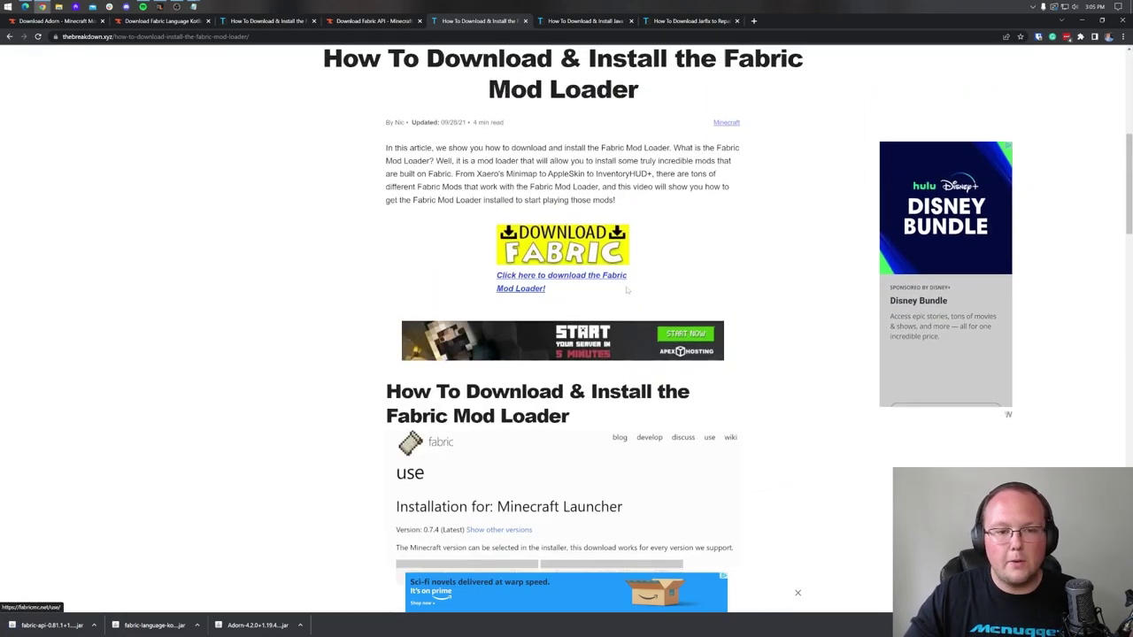
pyautogui.click(537, 266)
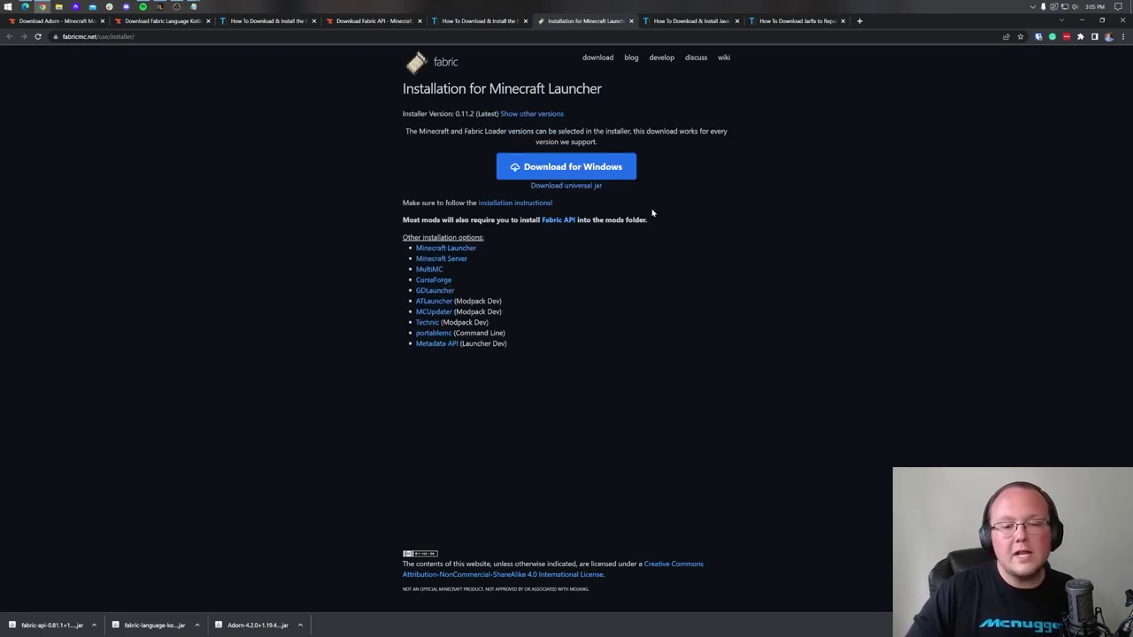
pyautogui.click(564, 187)
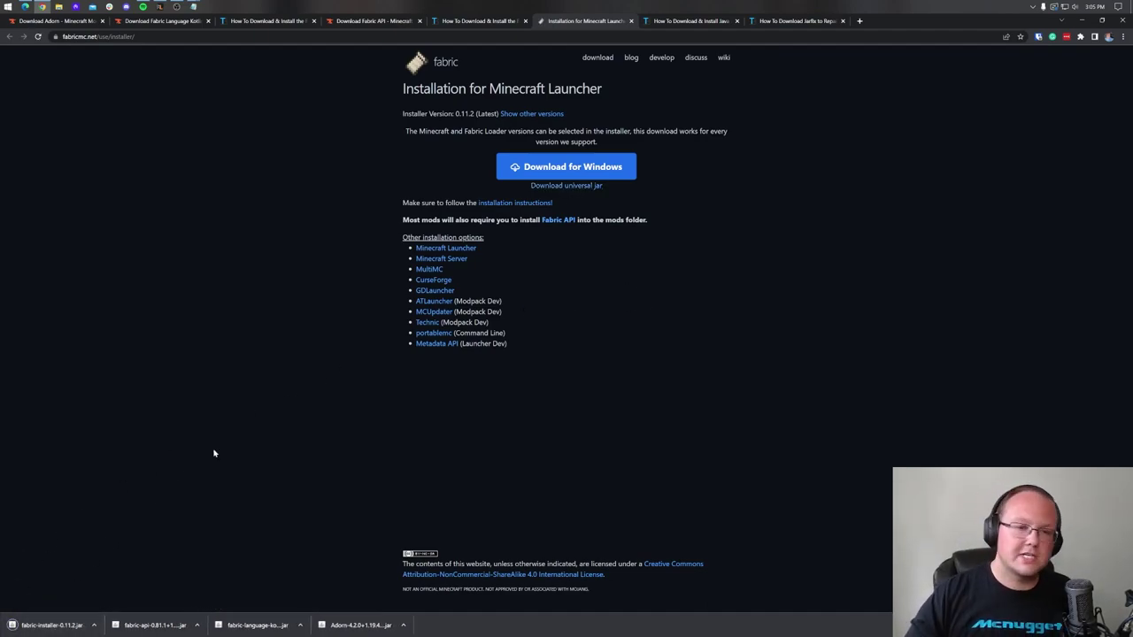
# Switch to File Explorer and move the Fabric installer, Fabric API, Fabric Language Kotlin and Adorn jars from Downloads to the desktop
pyautogui.click(715, 22)
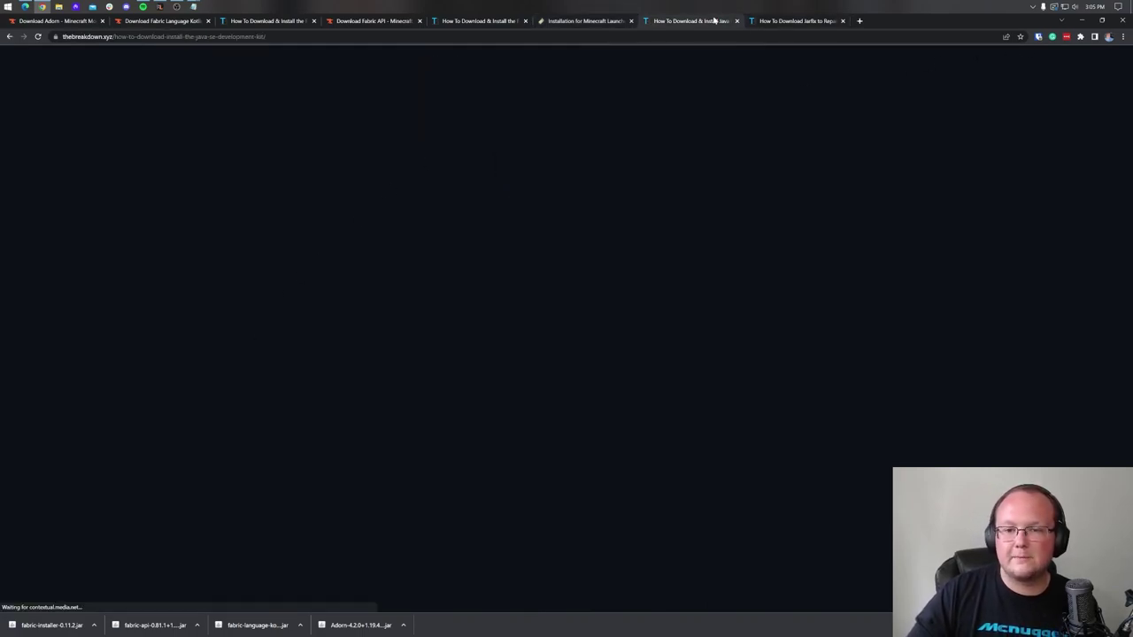
pyautogui.click(1083, 22)
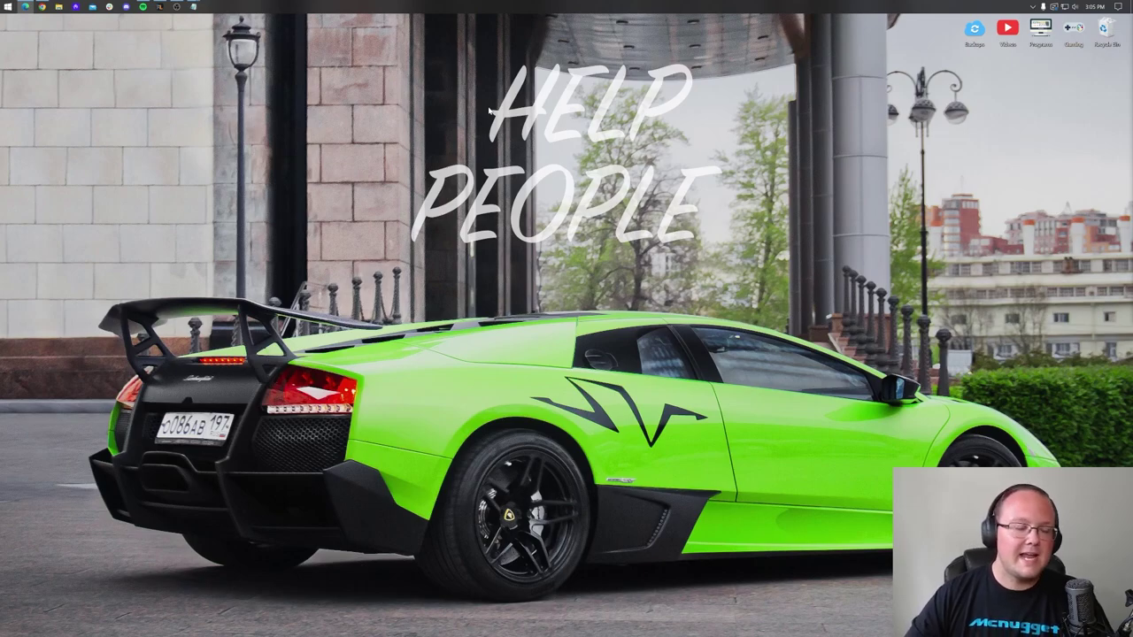
pyautogui.click(59, 7)
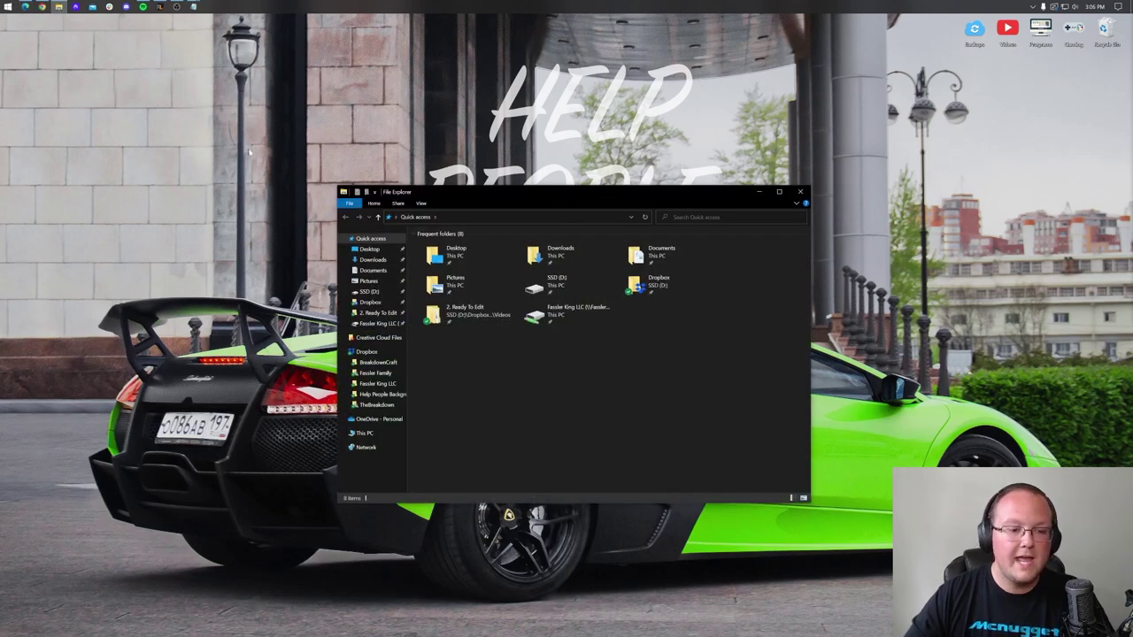
pyautogui.click(366, 434)
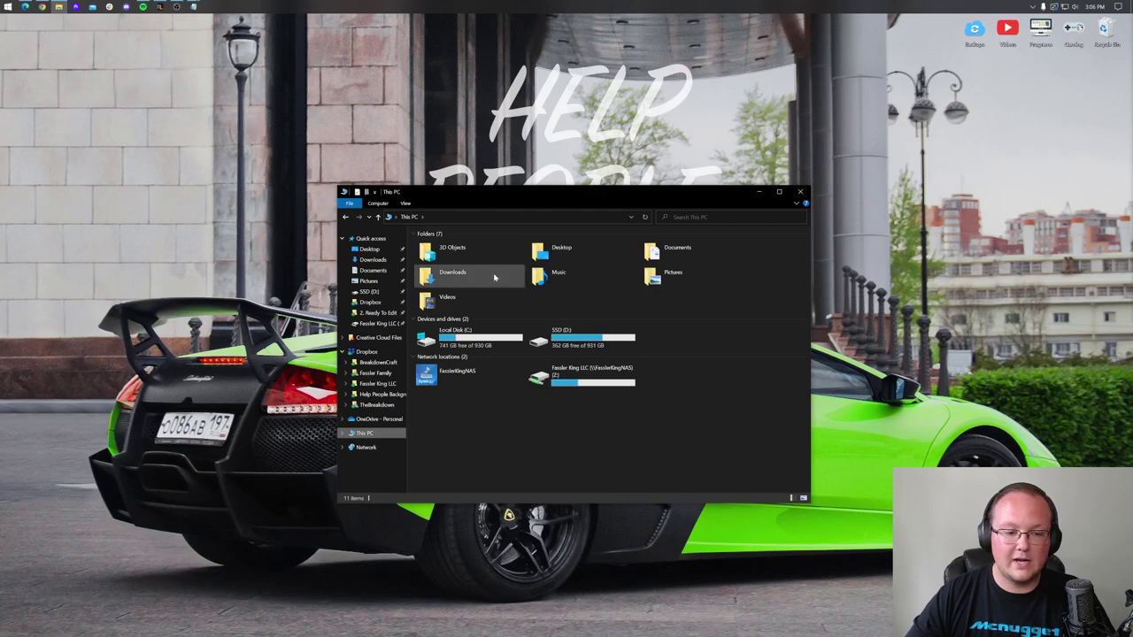
pyautogui.doubleClick(494, 276)
pyautogui.click(480, 285)
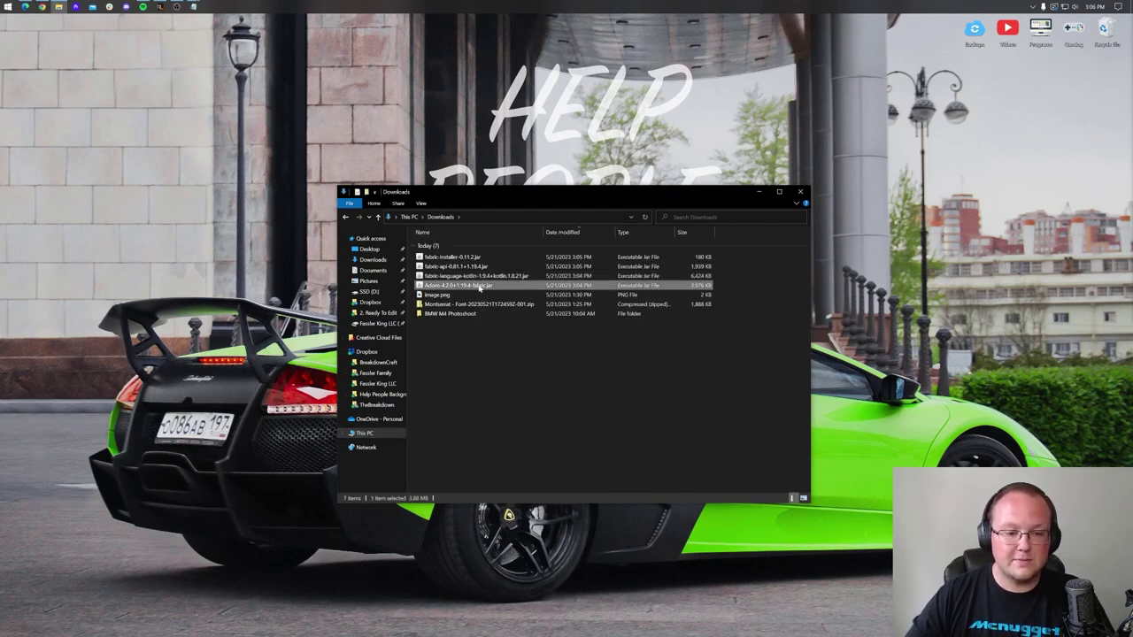
pyautogui.keyDown('ctrl'); pyautogui.click(472, 277); pyautogui.keyUp('ctrl')
pyautogui.keyDown('ctrl'); pyautogui.click(466, 269); pyautogui.keyUp('ctrl')
pyautogui.keyDown('ctrl'); pyautogui.click(456, 259); pyautogui.keyUp('ctrl')
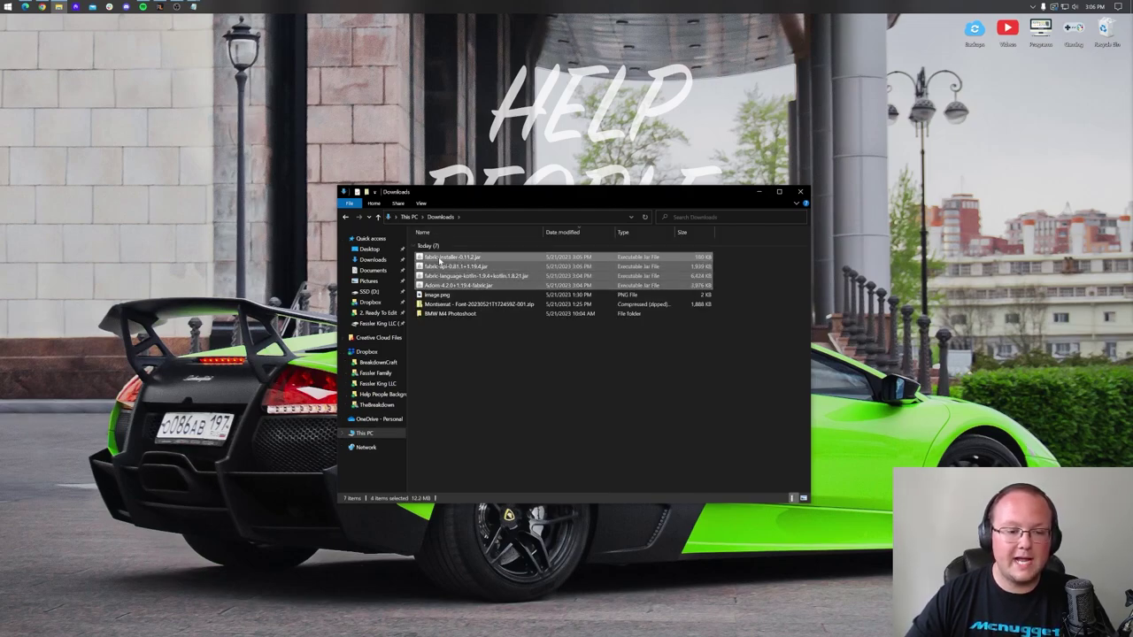
pyautogui.moveTo(441, 259); pyautogui.dragTo(293, 138)
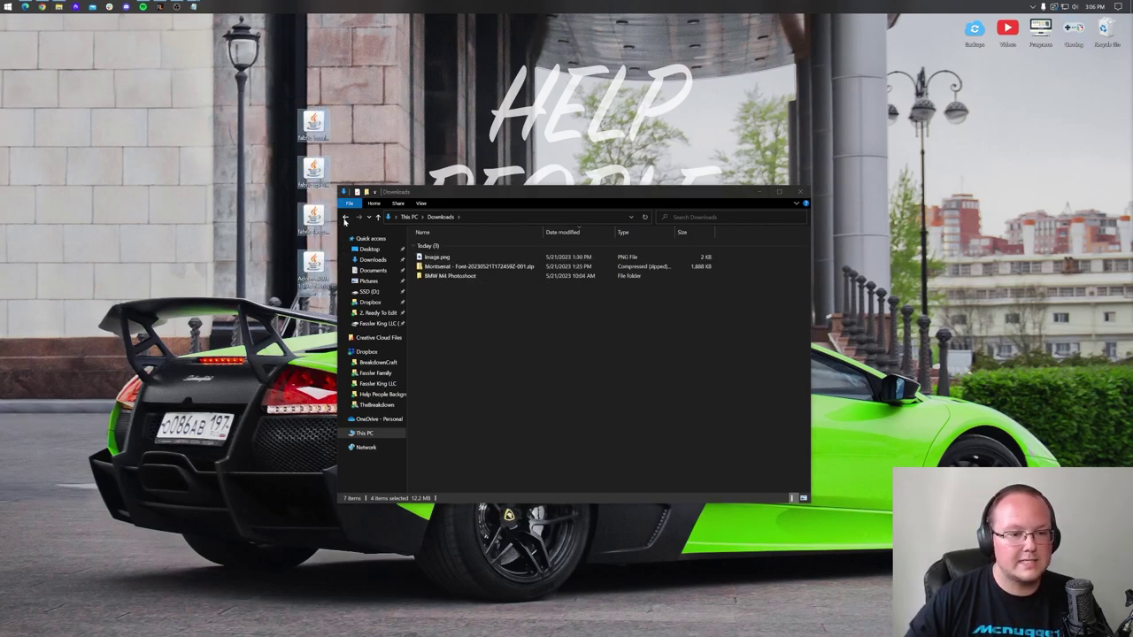
# Group the three mod jars on the desktop with the Fabric installer set apart, and close the Downloads window
pyautogui.click(423, 131)
pyautogui.moveTo(379, 33); pyautogui.dragTo(381, 84)
pyautogui.moveTo(345, 34); pyautogui.dragTo(382, 136)
pyautogui.moveTo(381, 82); pyautogui.dragTo(447, 89)
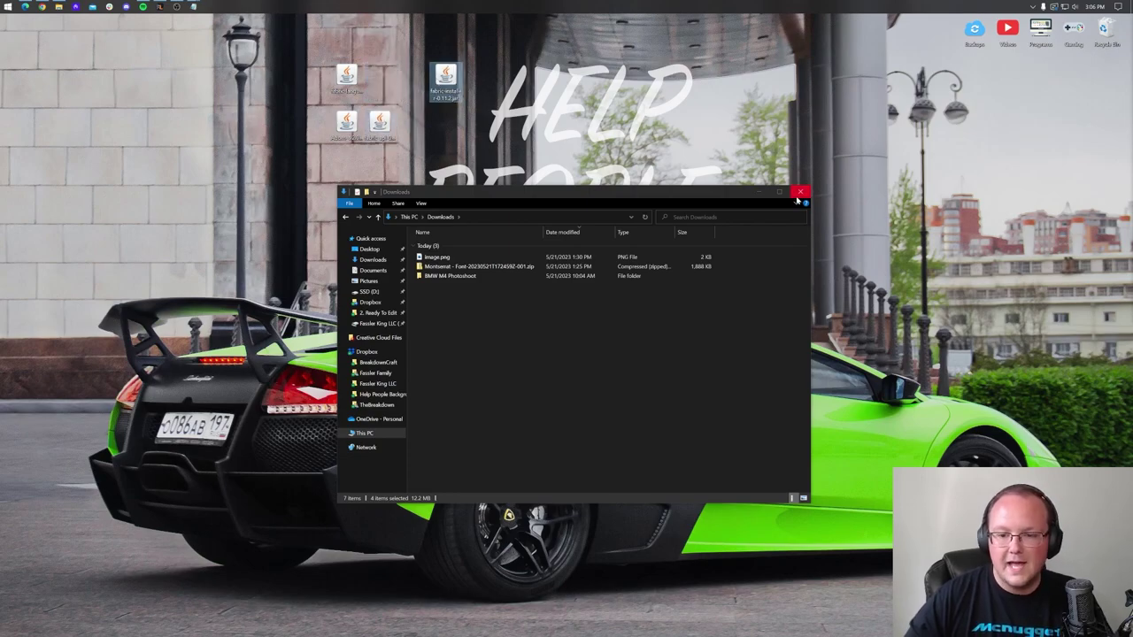
pyautogui.click(800, 191)
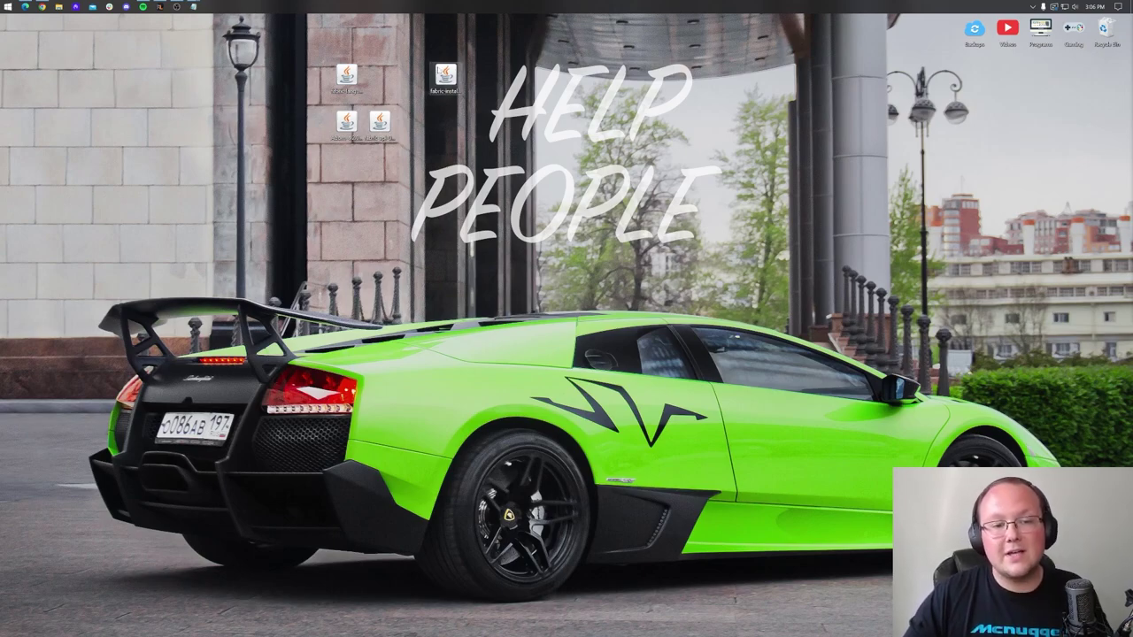
# Open the Fabric installer jar on the desktop with Java(TM) Platform SE binary
pyautogui.rightClick(441, 73)
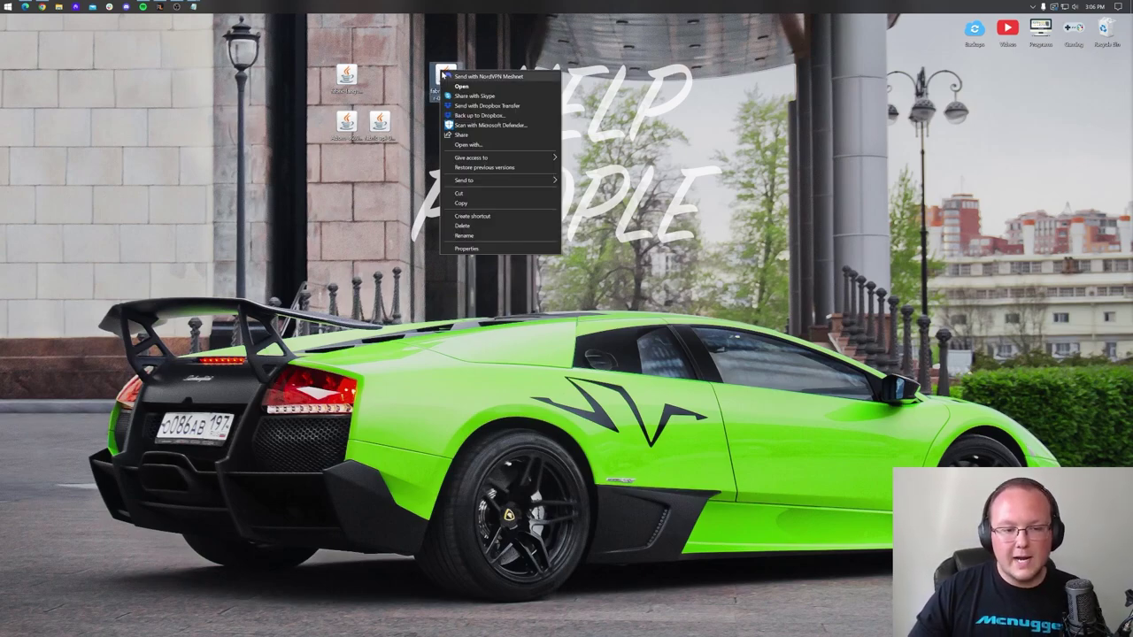
pyautogui.click(481, 145)
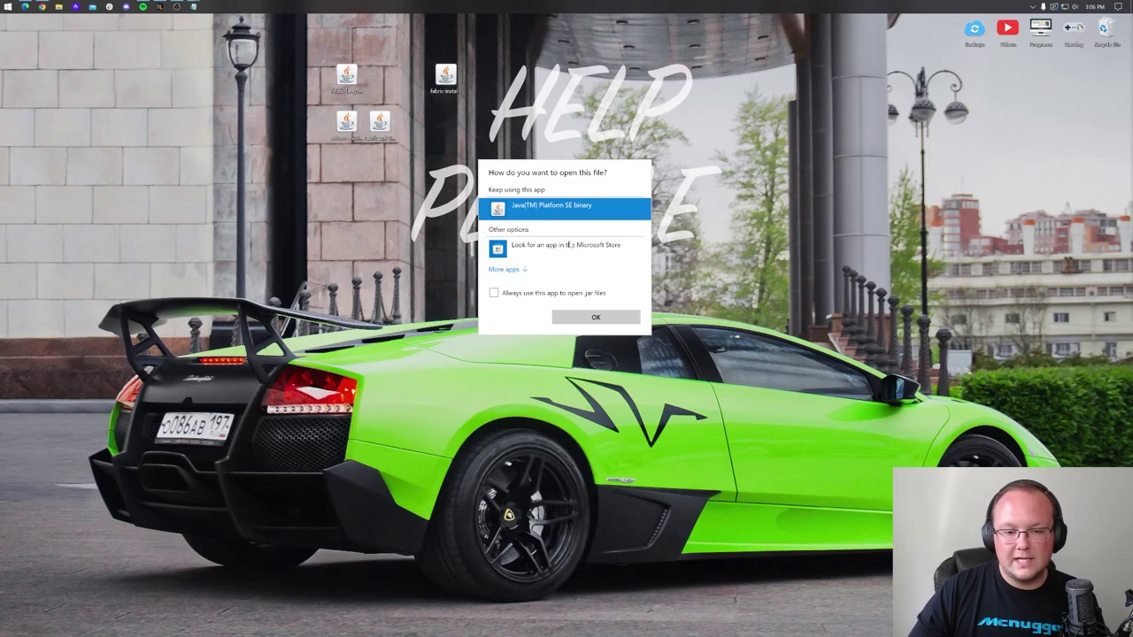
pyautogui.click(596, 317)
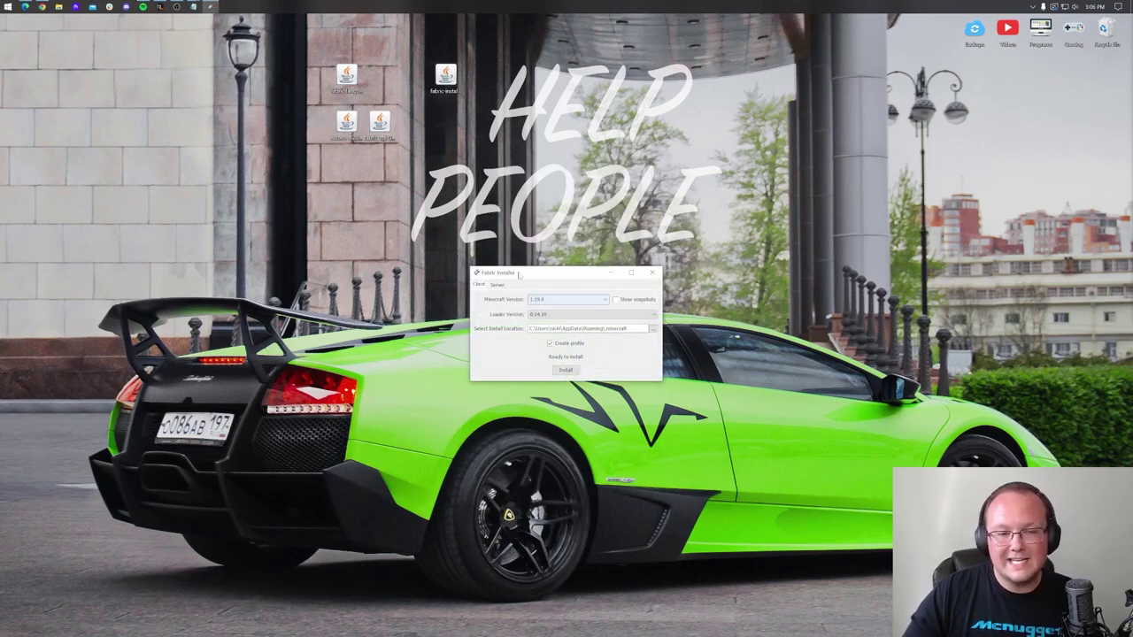
# Switch to Chrome to view the guide on repairing .jar files with Jarfix, and return to the Fabric installer
pyautogui.click(40, 7)
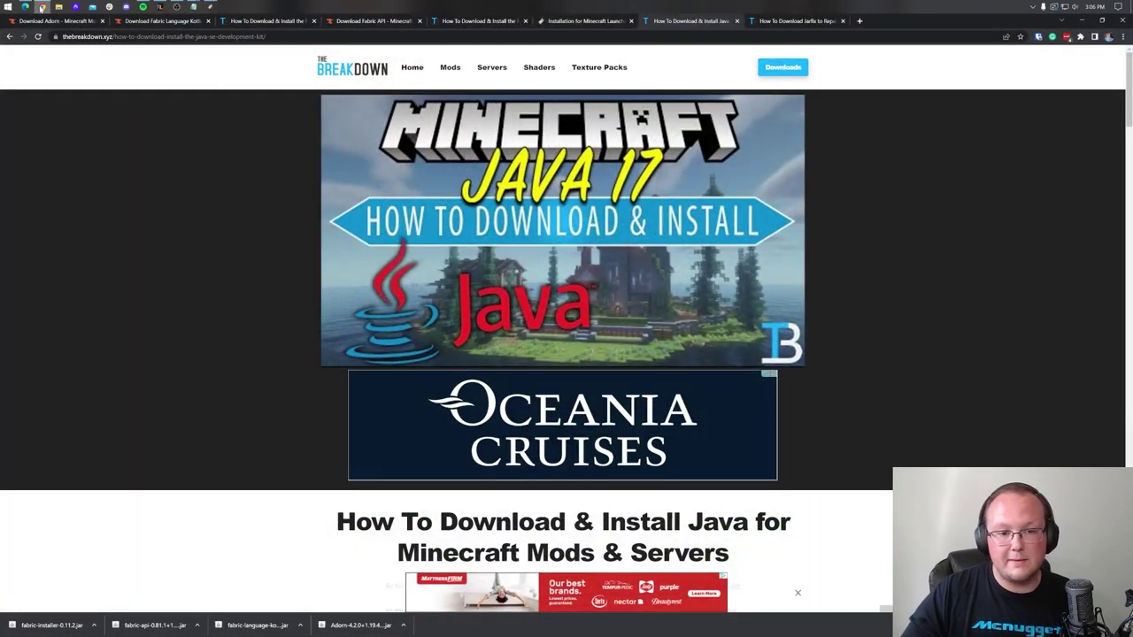
pyautogui.click(781, 20)
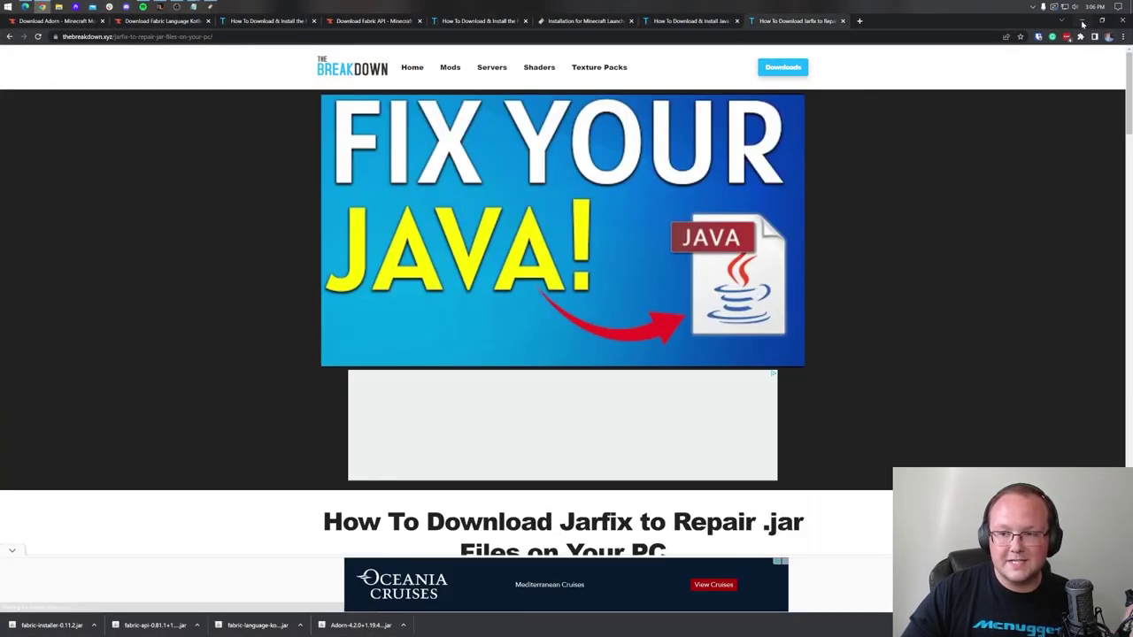
pyautogui.click(1081, 21)
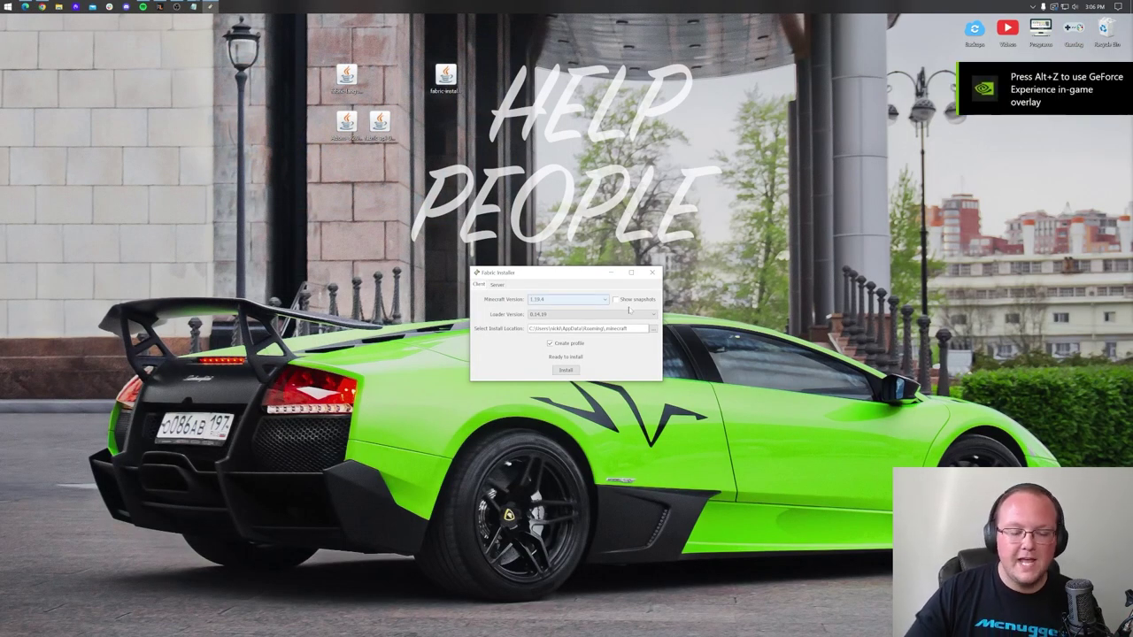
# Install Fabric Loader 0.14.19 for the Minecraft 1.19.4 client, and move the installer jar from the desktop to the Recycle Bin
pyautogui.click(568, 303)
pyautogui.click(553, 311)
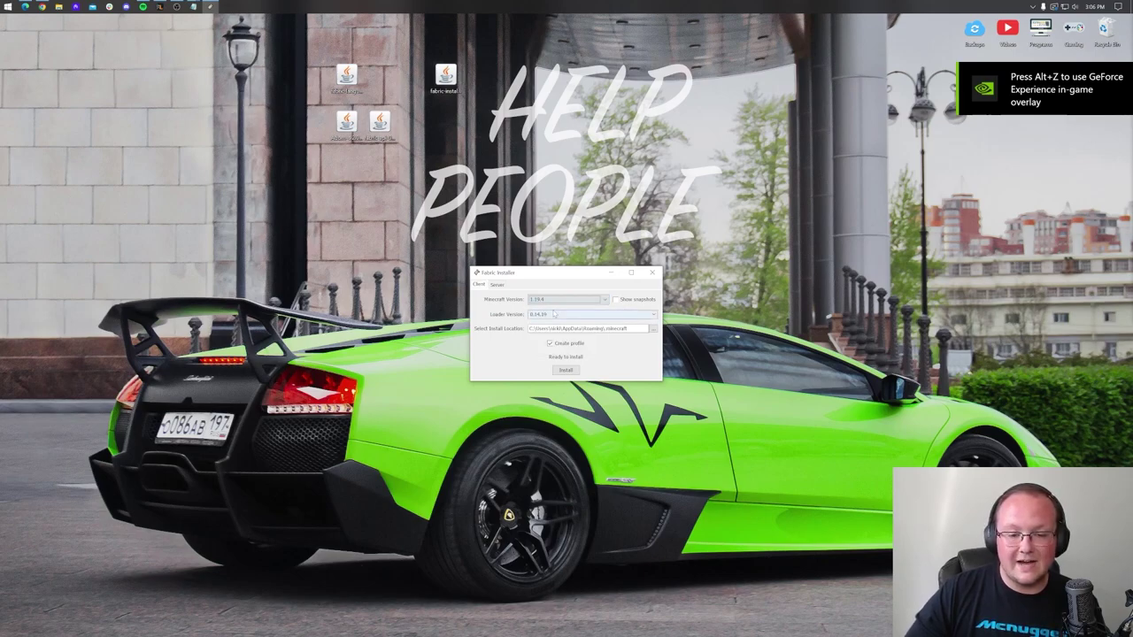
pyautogui.click(566, 370)
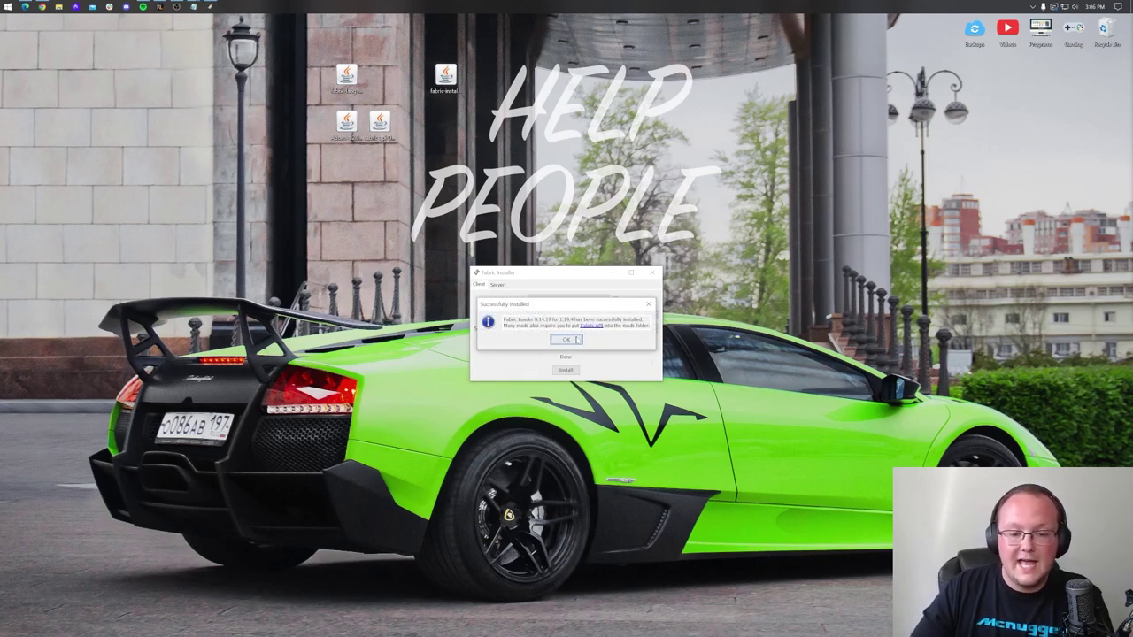
pyautogui.click(567, 340)
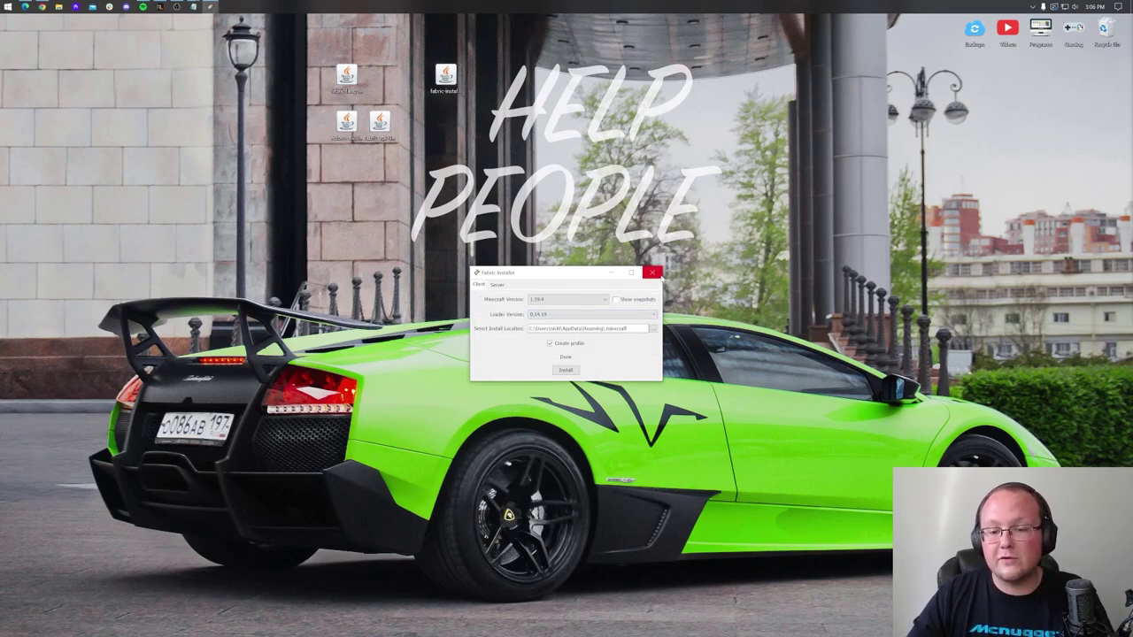
pyautogui.click(652, 273)
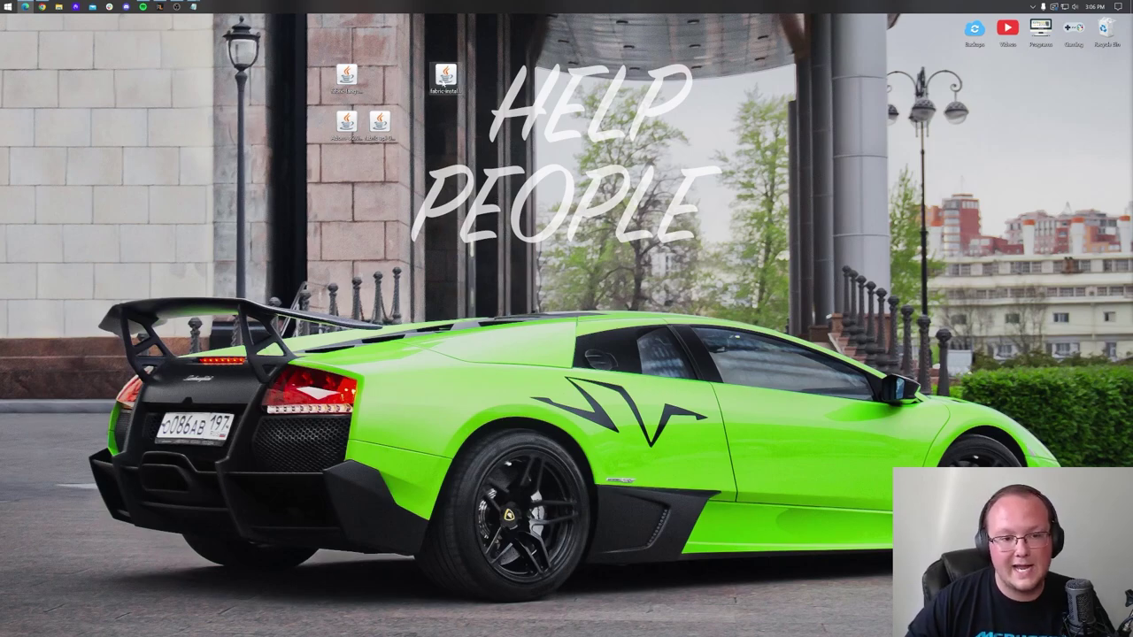
pyautogui.moveTo(444, 84); pyautogui.dragTo(1103, 27)
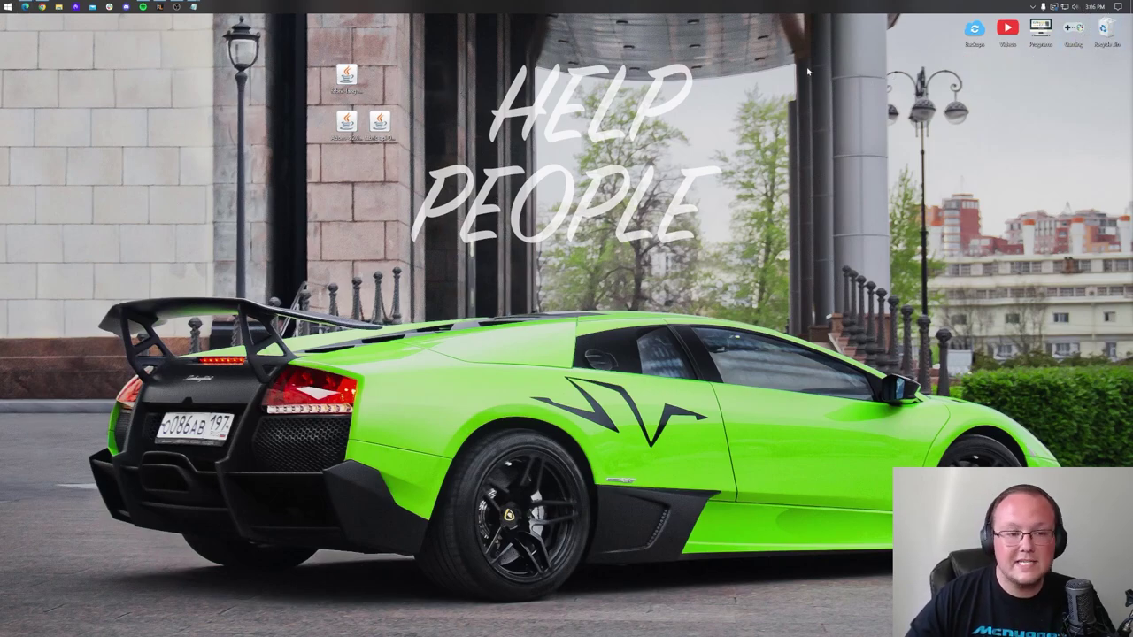
# Open the Minecraft Launcher and show the Java Edition installations with modded versions included
pyautogui.click(2, 3)
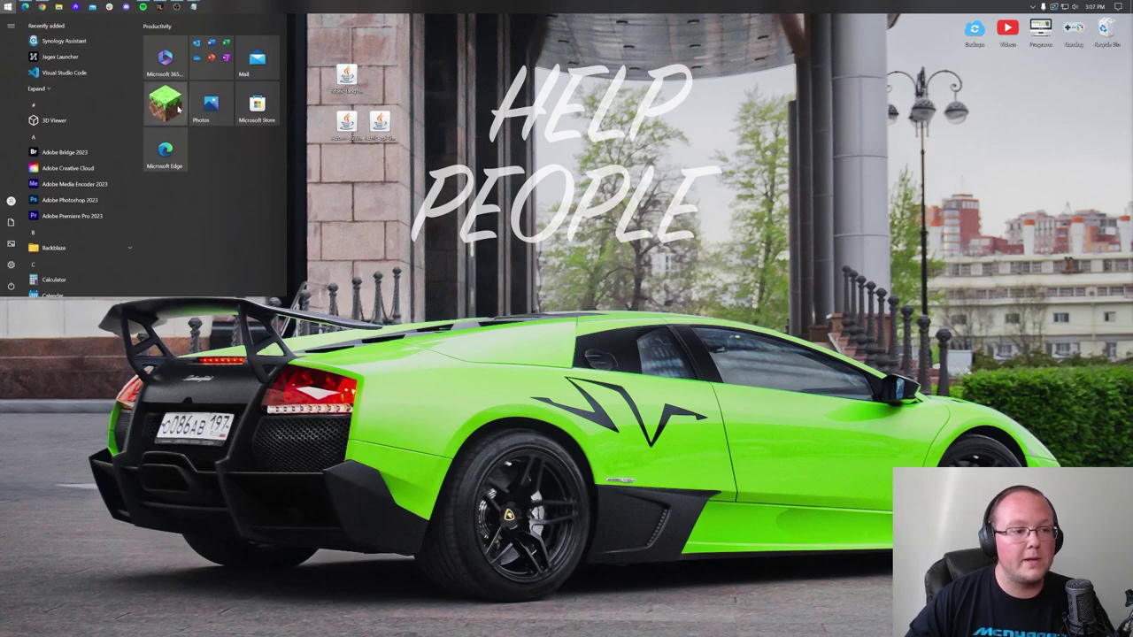
pyautogui.click(293, 131)
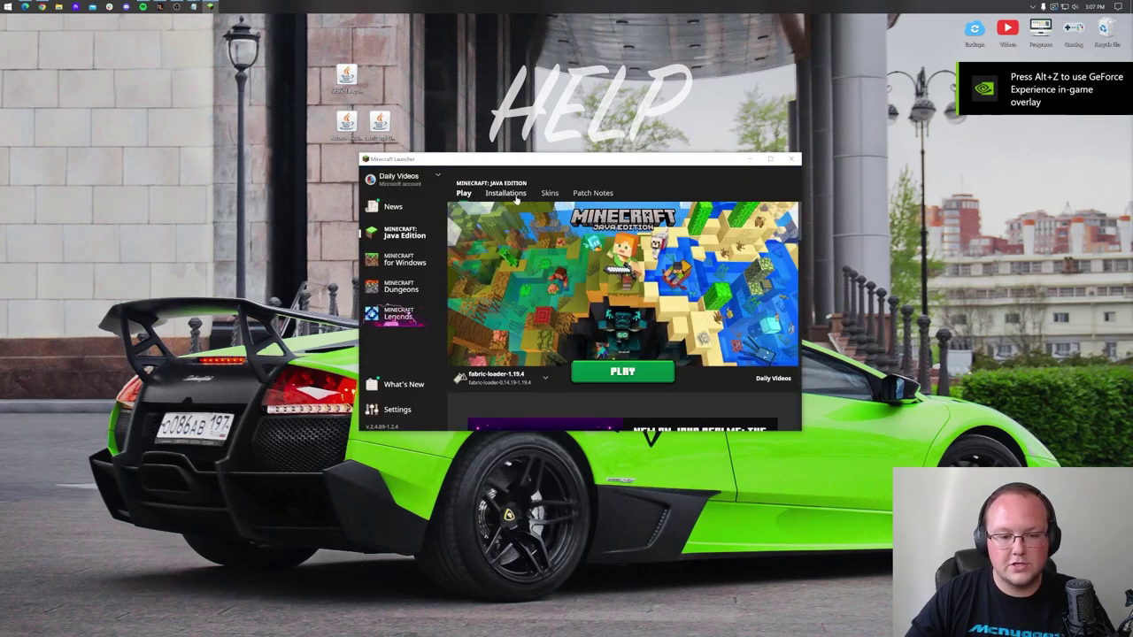
pyautogui.click(501, 195)
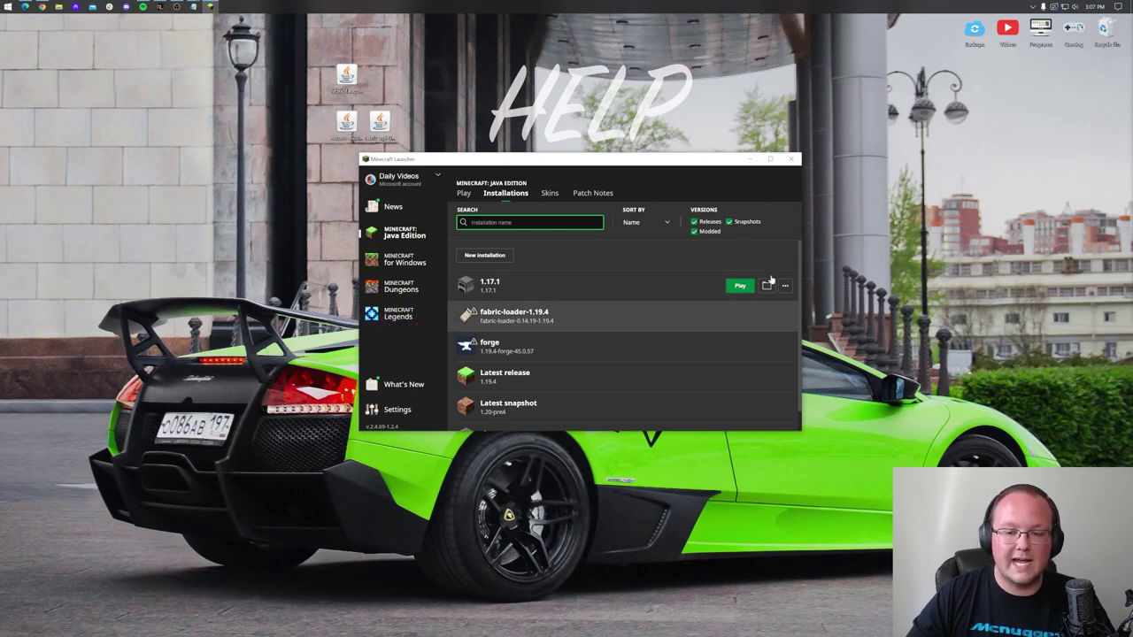
pyautogui.click(696, 231)
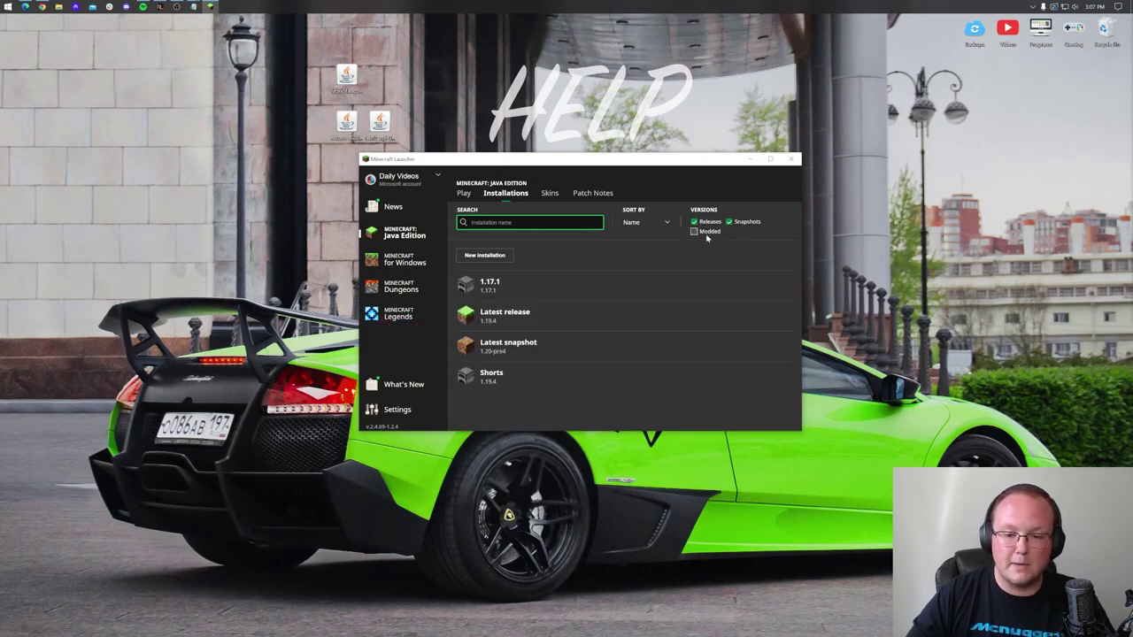
pyautogui.click(707, 235)
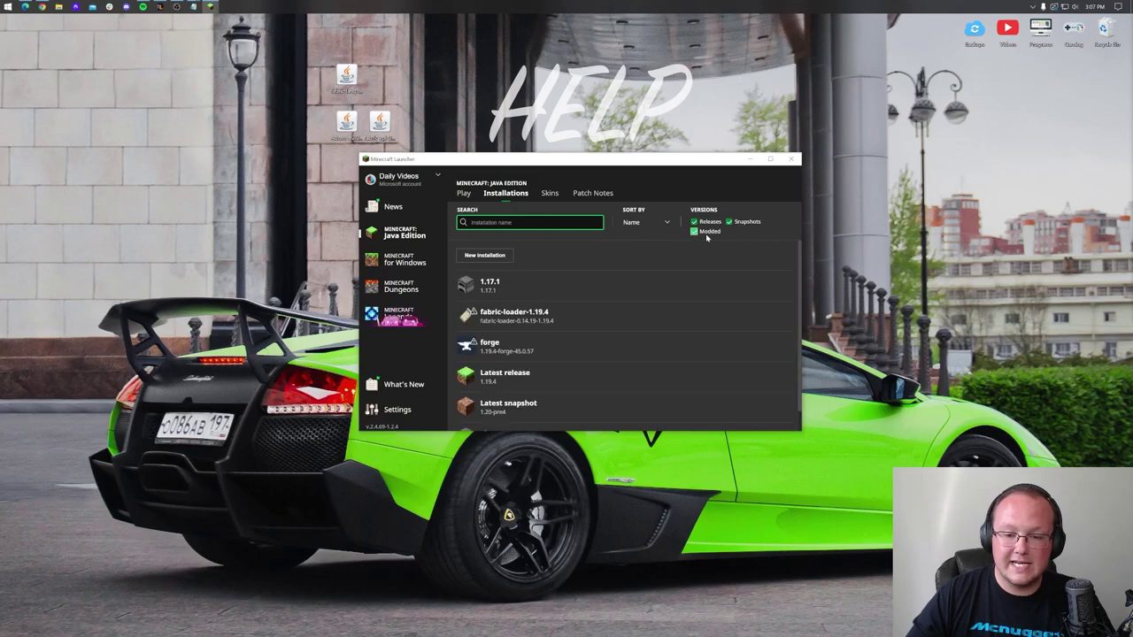
# Open the game folder of the fabric-loader-1.19.4 installation and place its window over the launcher
pyautogui.moveTo(528, 322)
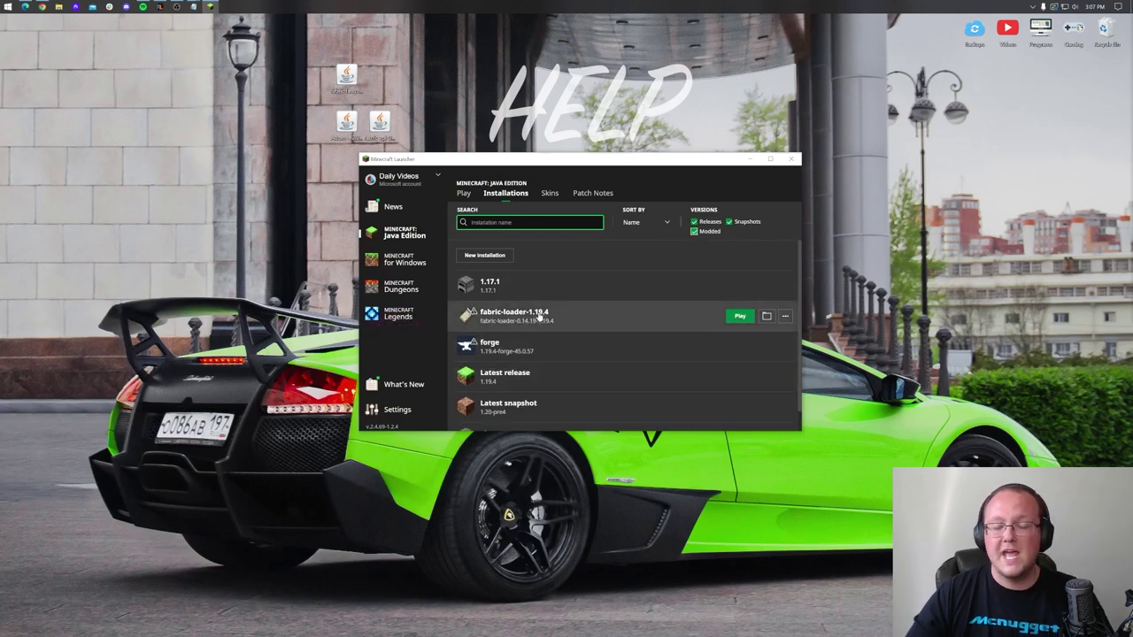
pyautogui.click(764, 317)
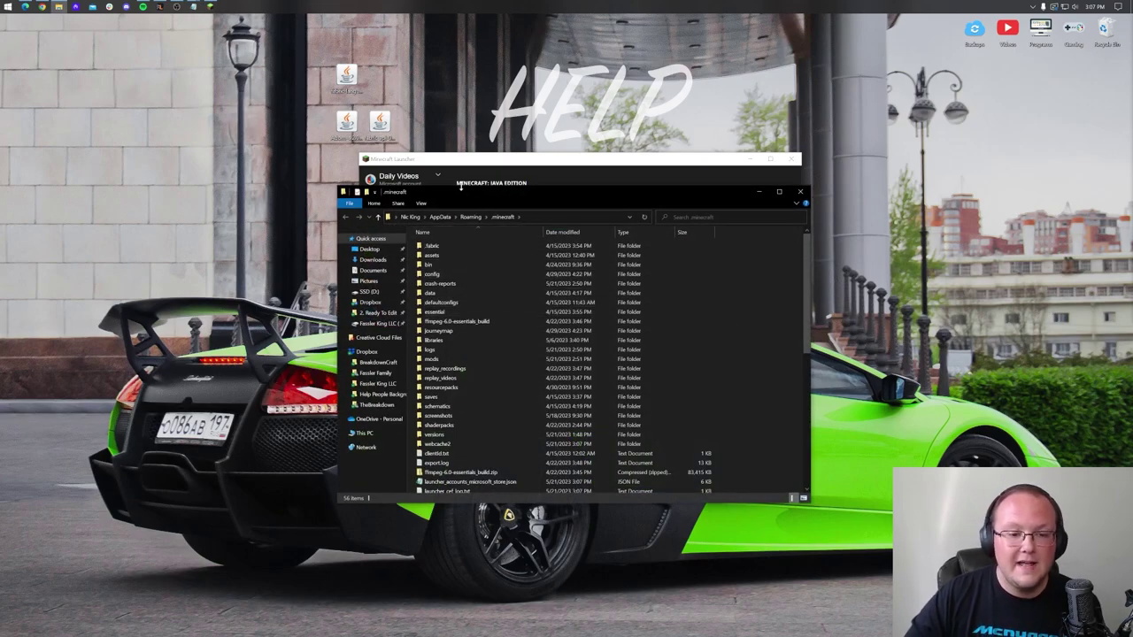
pyautogui.moveTo(462, 194); pyautogui.dragTo(459, 157)
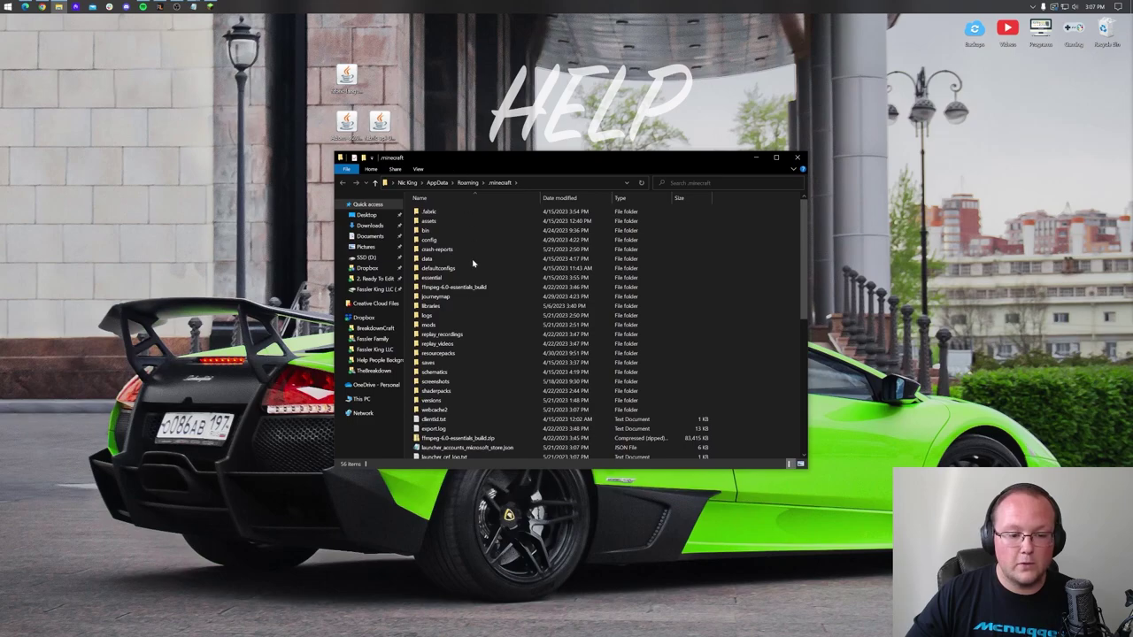
# Move the existing mods folder from .minecraft to the Recycle Bin and create a new folder named mods
pyautogui.moveTo(442, 331); pyautogui.dragTo(1116, 41)
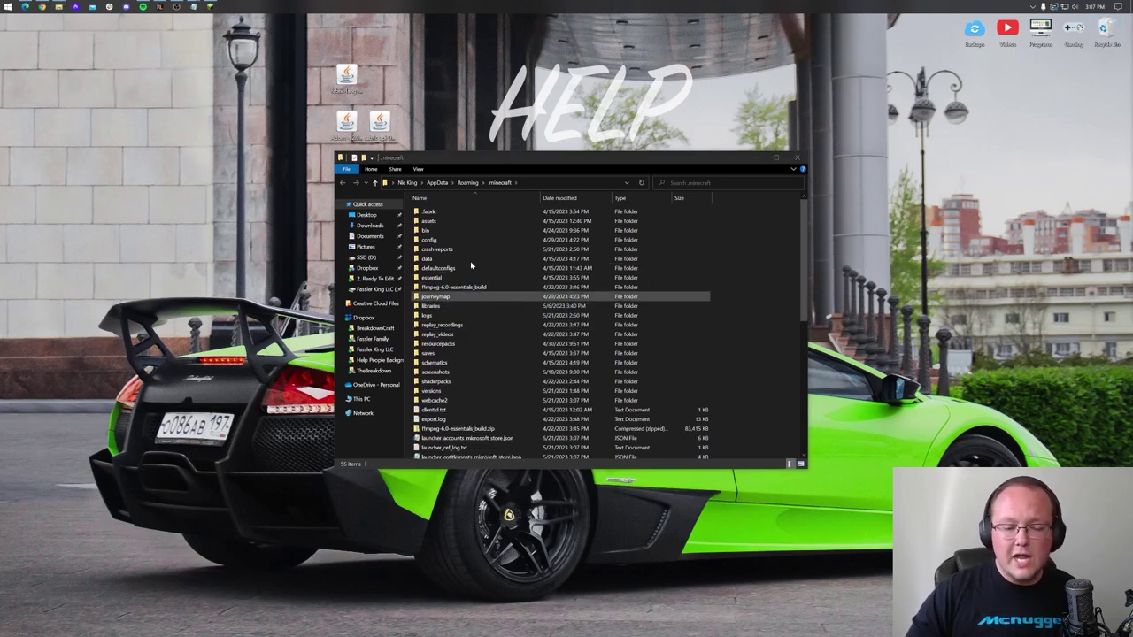
pyautogui.rightClick(410, 248)
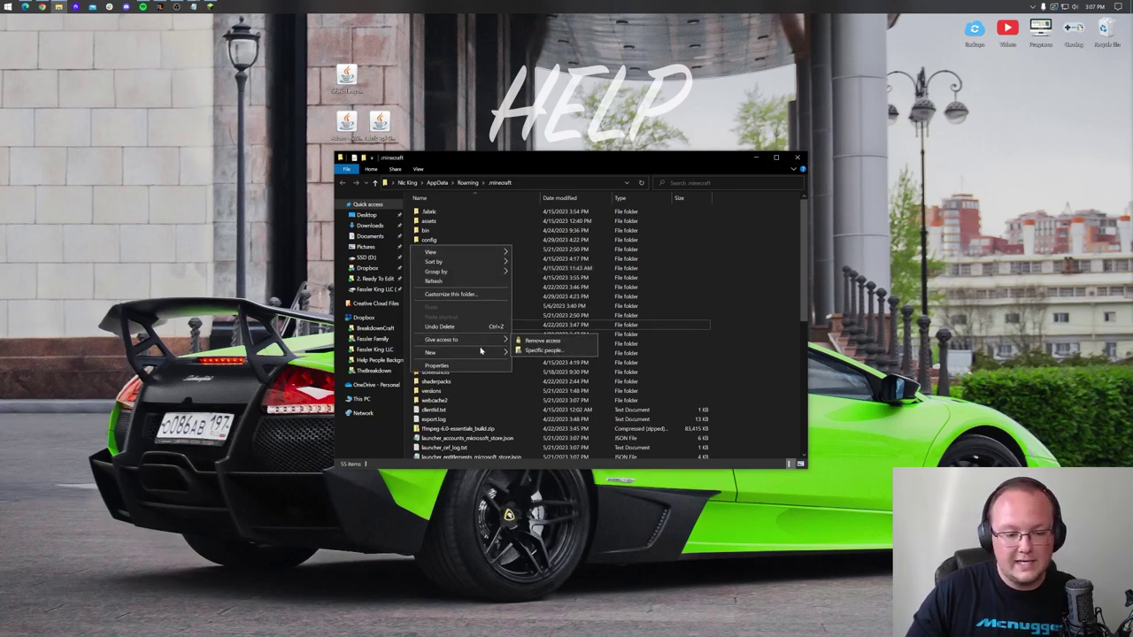
pyautogui.moveTo(481, 351)
pyautogui.click(535, 354)
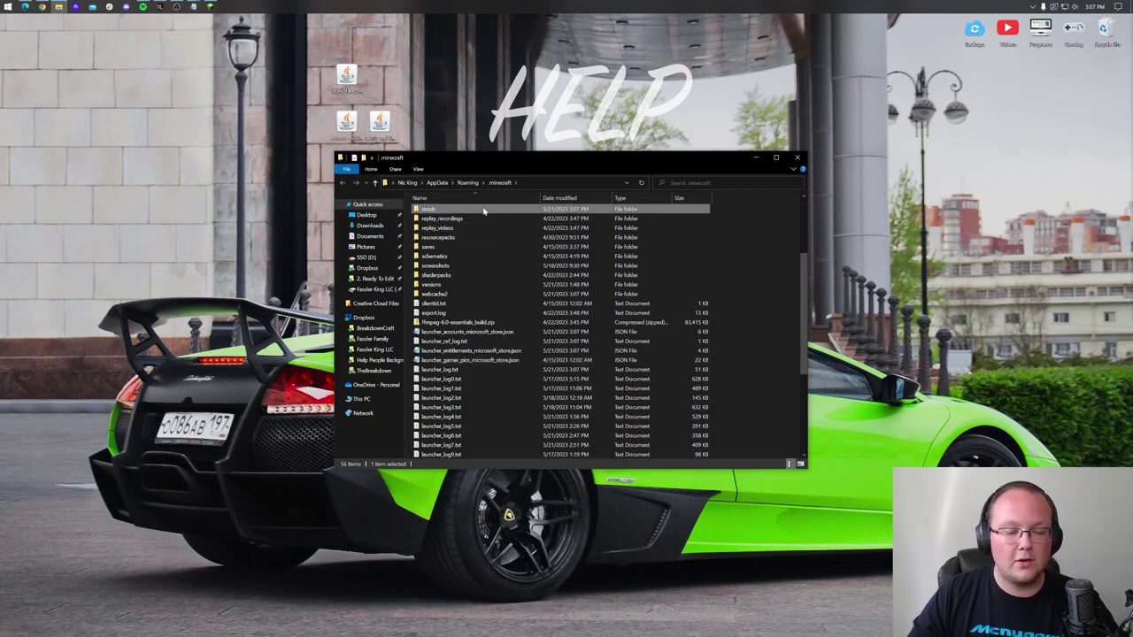
# Move the Fabric API, Fabric Language Kotlin and Adorn jars from the desktop into the new mods folder, and close its window
pyautogui.doubleClick(479, 209)
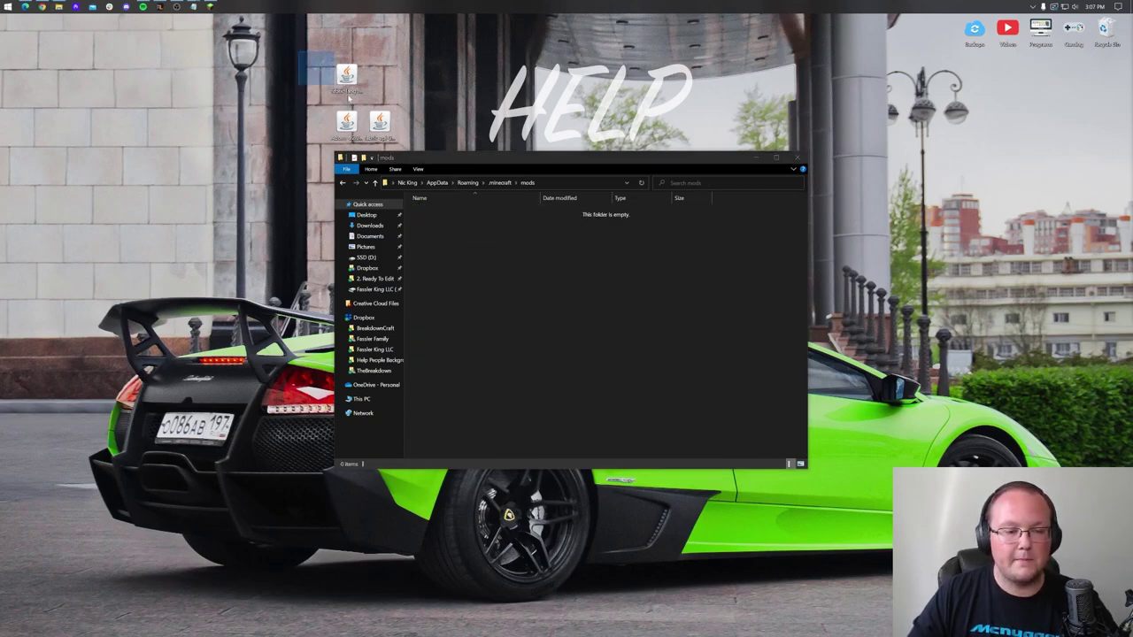
pyautogui.moveTo(384, 122); pyautogui.dragTo(621, 286)
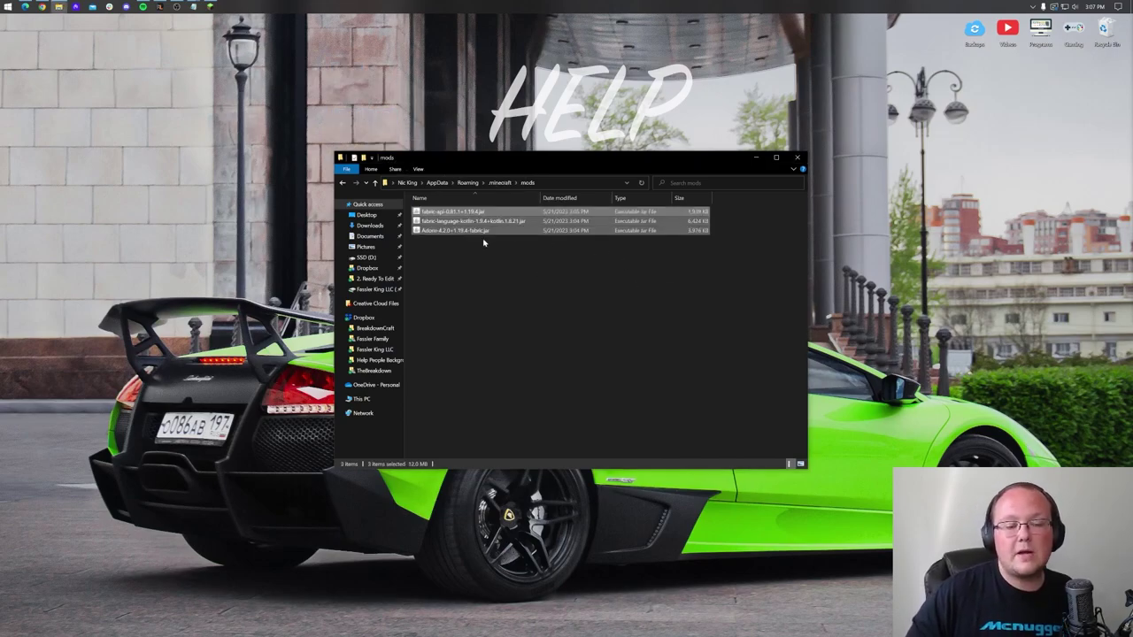
pyautogui.click(452, 223)
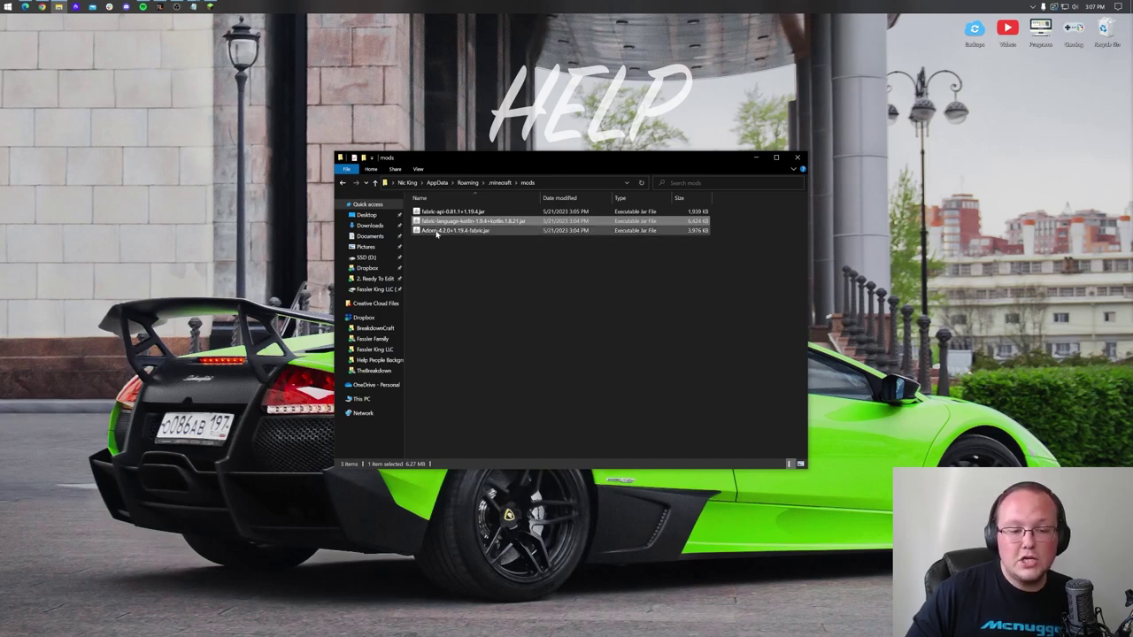
pyautogui.click(502, 251)
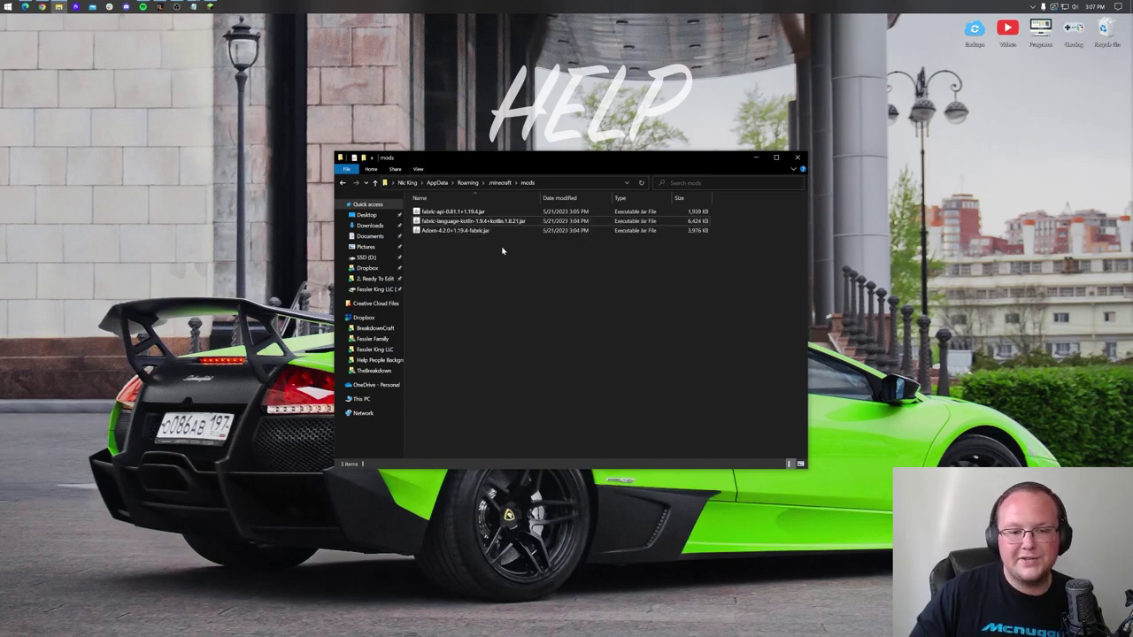
pyautogui.click(795, 159)
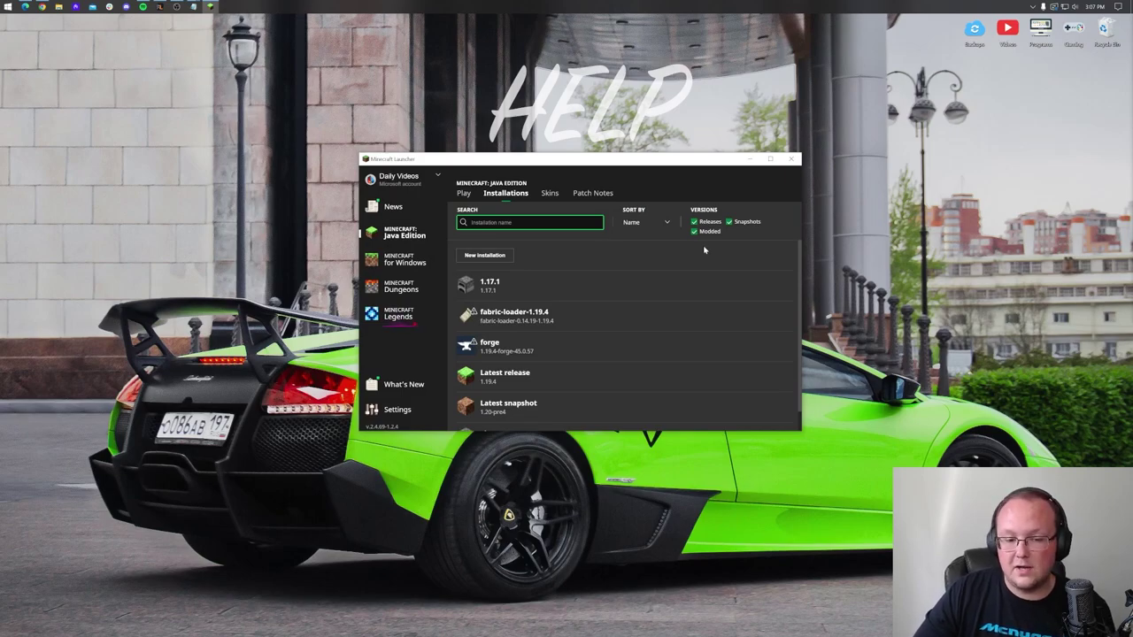
# Launch Minecraft with the fabric-loader-1.19.4 installation, accepting the modified-installation warning
pyautogui.moveTo(688, 329)
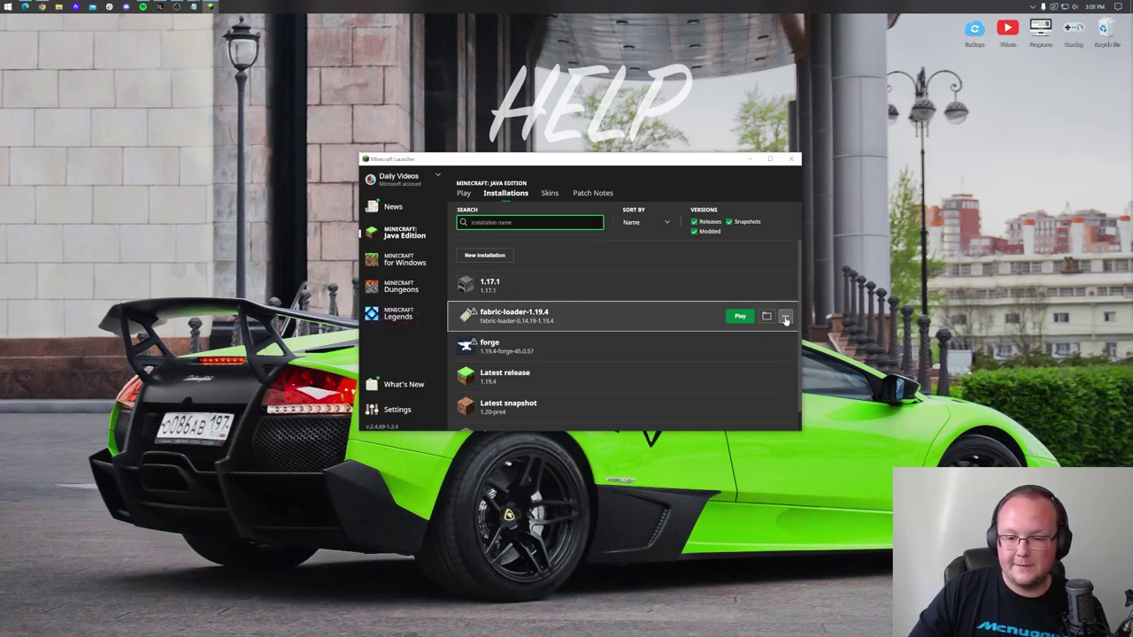
pyautogui.click(740, 316)
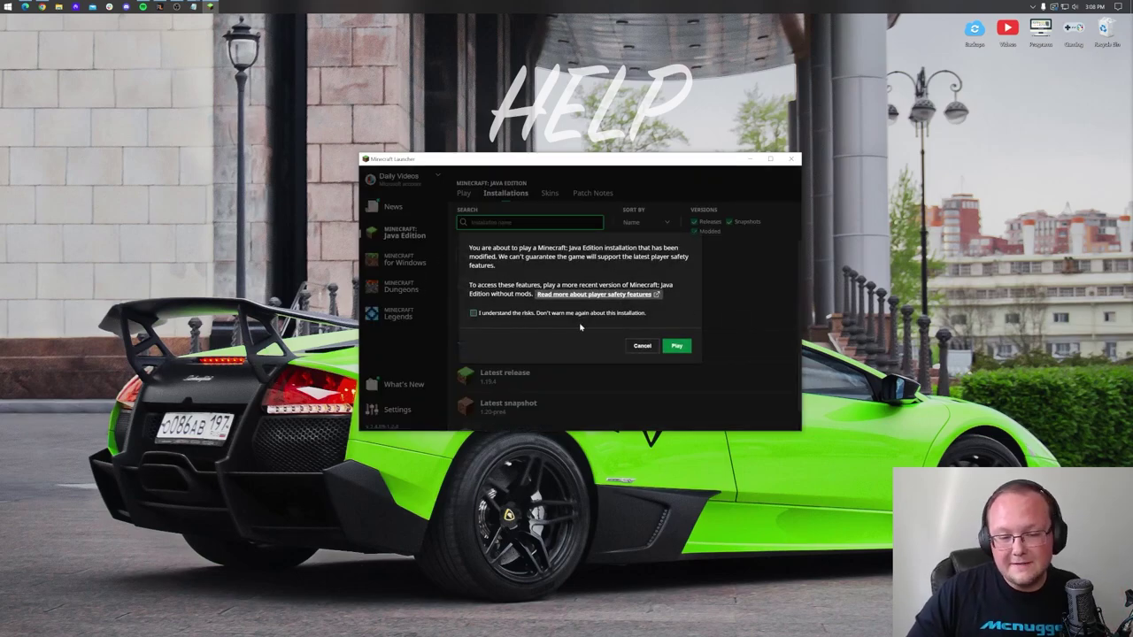
pyautogui.click(678, 346)
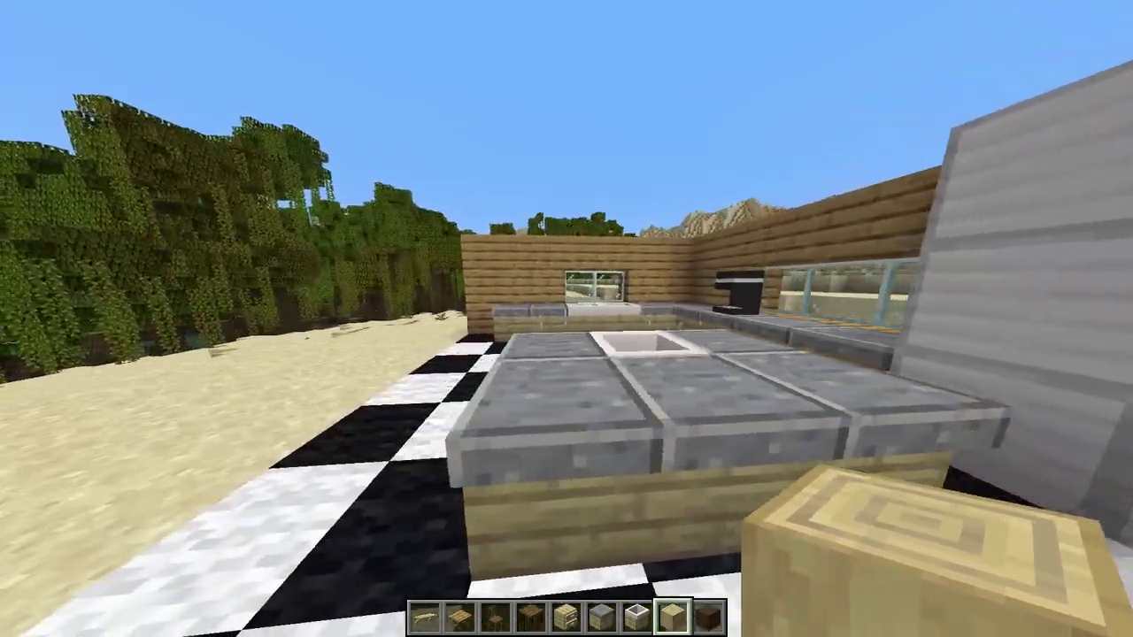
# Open the creative inventory in the world and browse the Adorn category's furniture items
pyautogui.press('e')
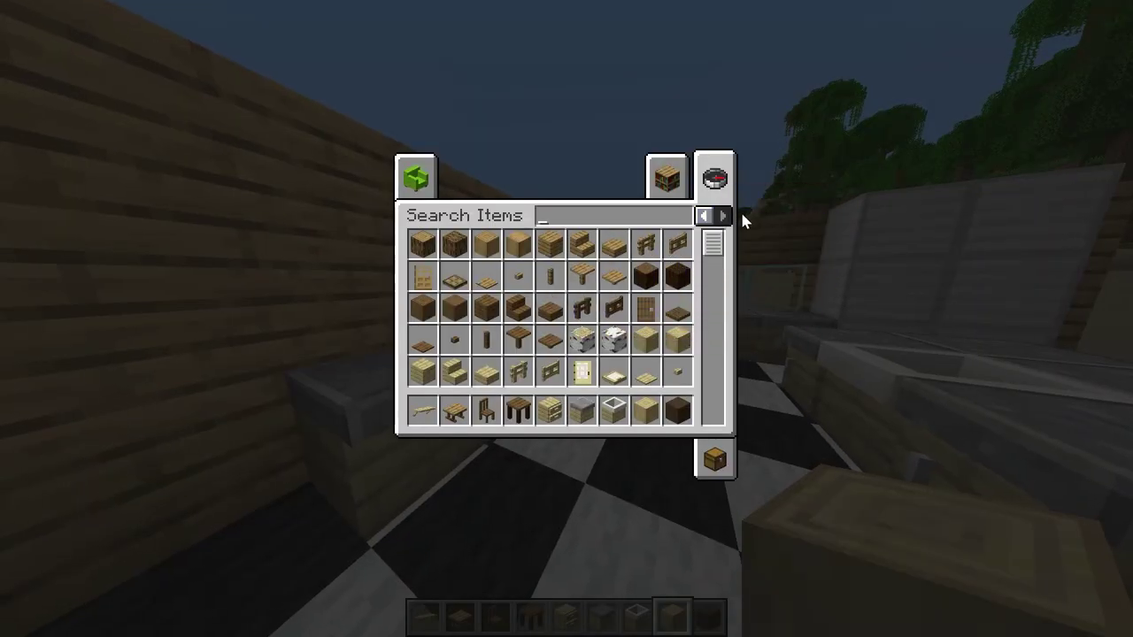
pyautogui.click(703, 216)
pyautogui.click(723, 216)
pyautogui.click(415, 177)
pyautogui.scroll(-5, 576, 375)
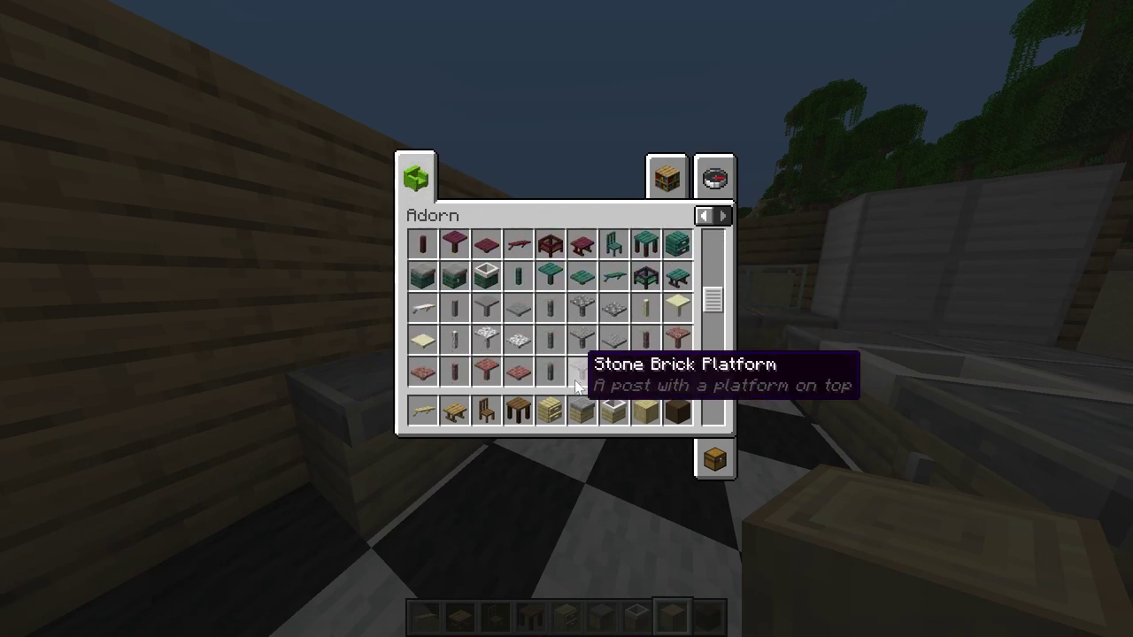
pyautogui.press('e')
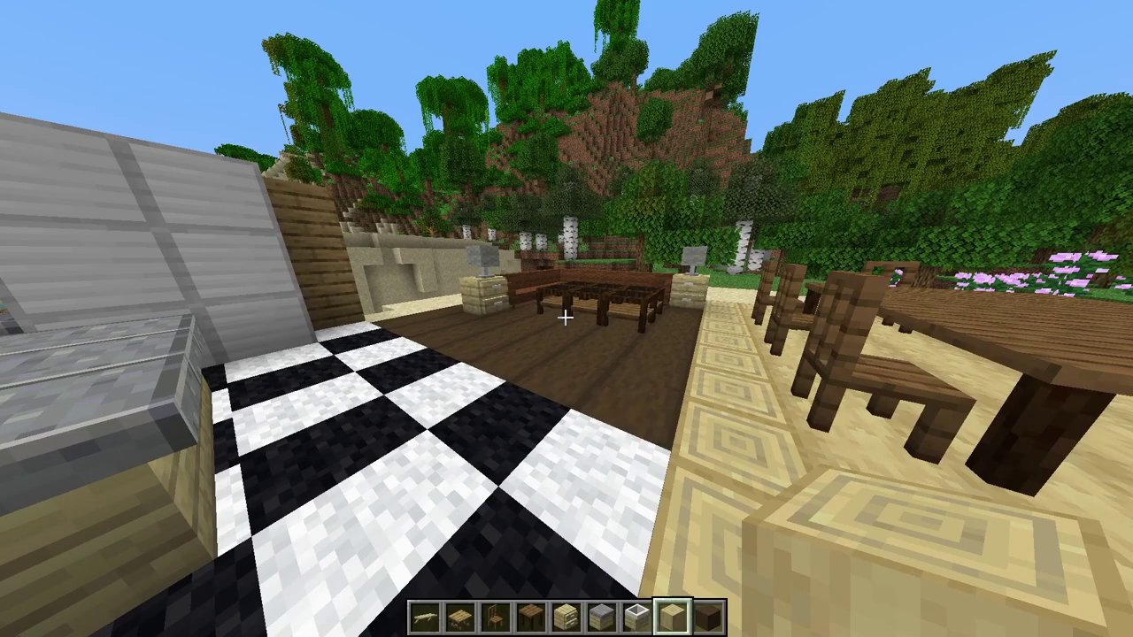
# Mount two birch shelves side by side on the plank wall above the kitchen counter, removing the misplaced ones
pyautogui.press('2')
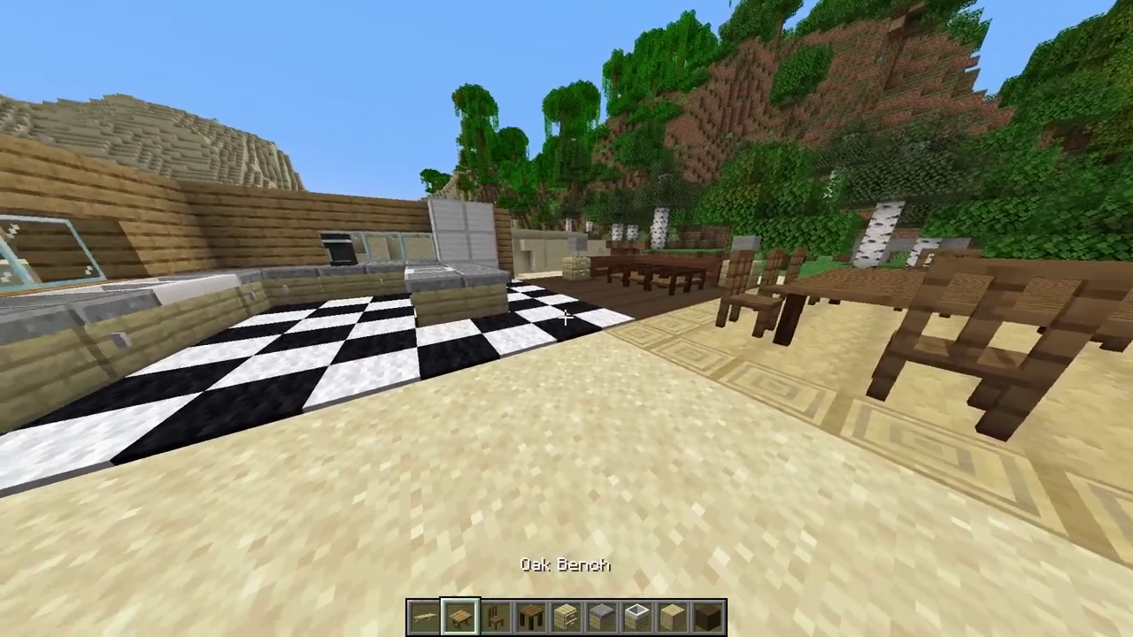
pyautogui.press('1')
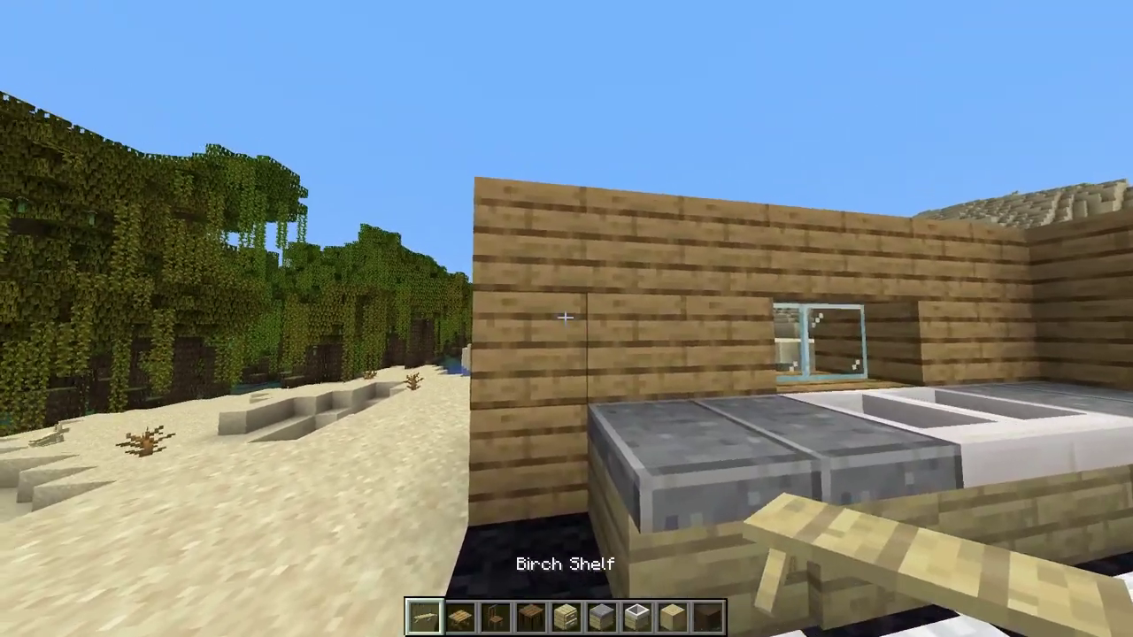
pyautogui.rightClick(566, 318)
pyautogui.click(566, 317)
pyautogui.press('d')
pyautogui.rightClick(566, 318)
pyautogui.click(565, 317)
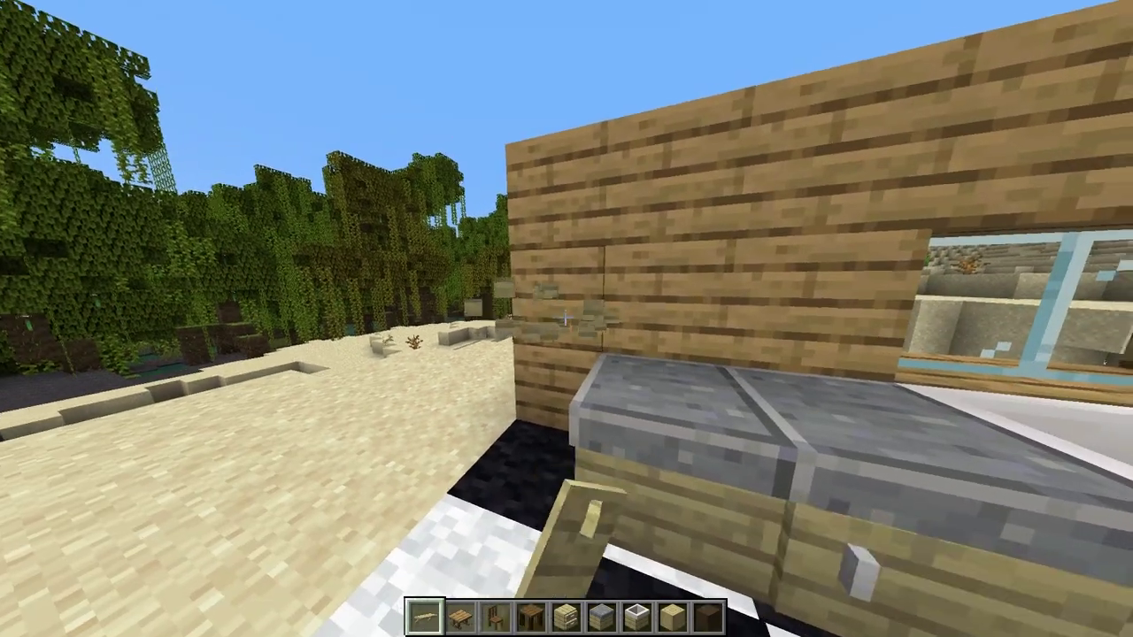
pyautogui.press('d')
pyautogui.rightClick(565, 318)
pyautogui.rightClick(566, 318)
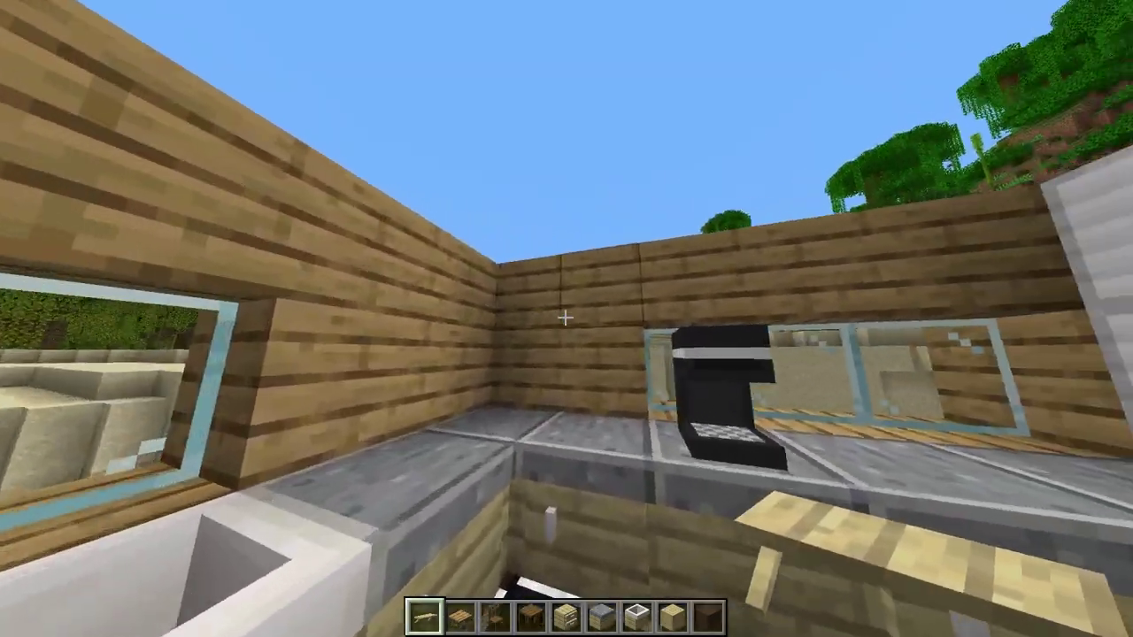
# Mount two more birch shelves on the kitchen's back wall, in the corner beside the black coffee maker
pyautogui.rightClick(566, 317)
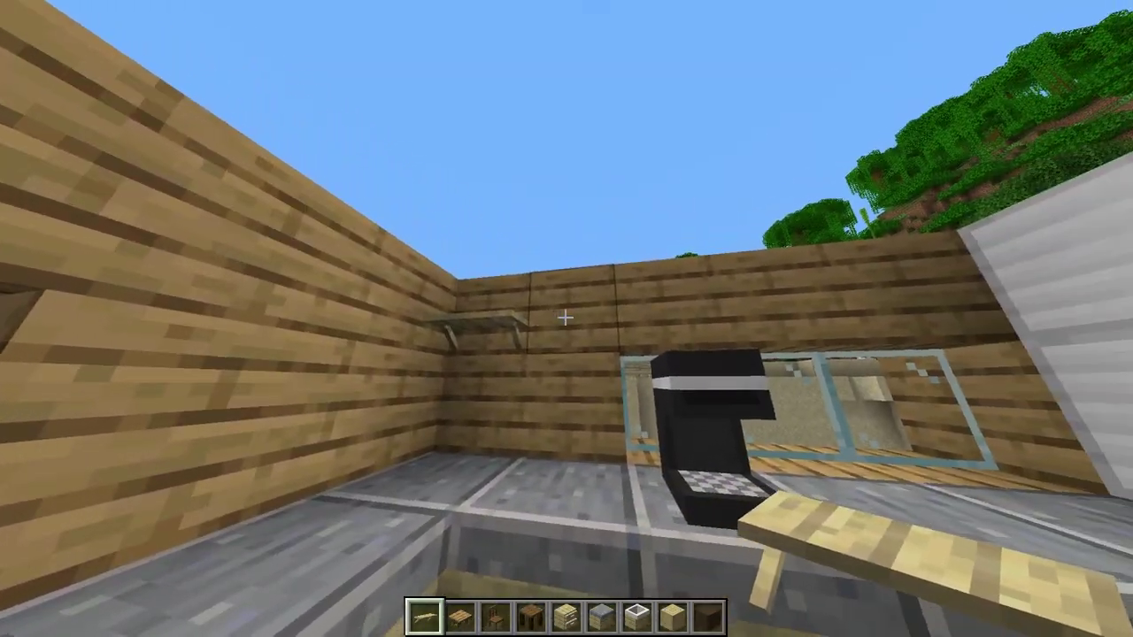
pyautogui.rightClick(566, 318)
pyautogui.press('d')
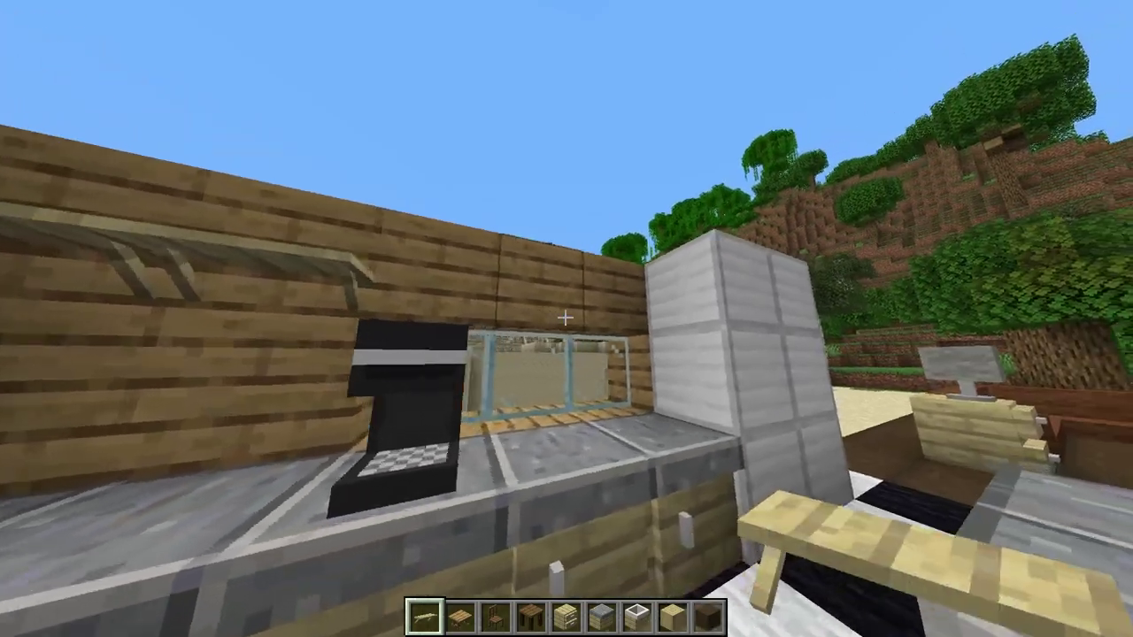
# Walk through the build to examine the kitchen, the sofa area with its coffee tables and lamps, and the dining table with chairs
pyautogui.press('w')
pyautogui.press('s')
pyautogui.press('w')
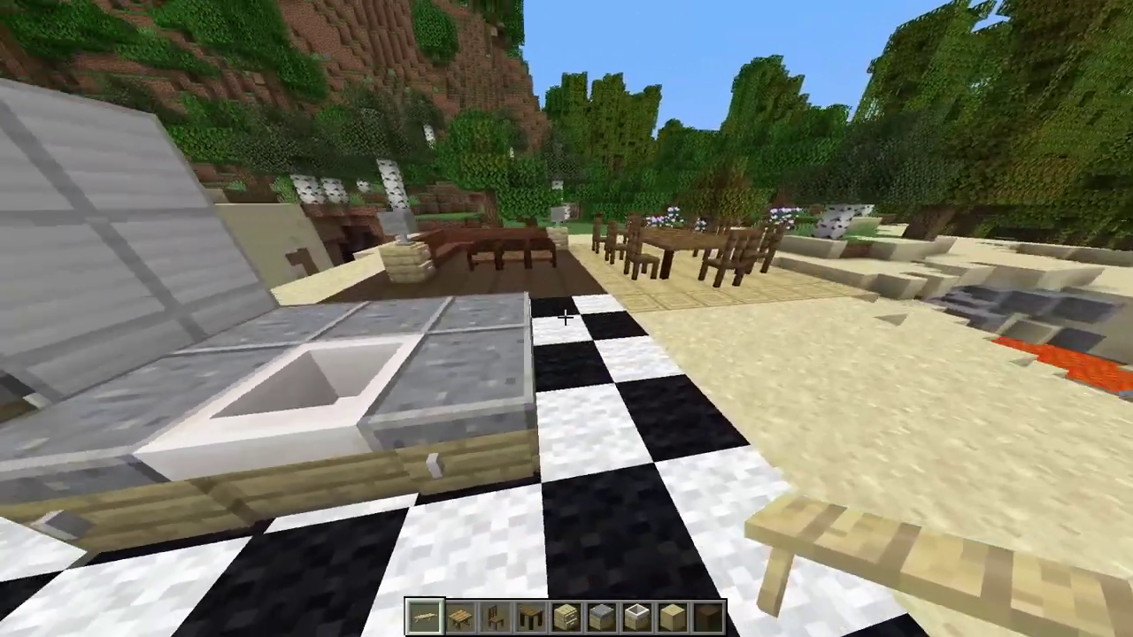
pyautogui.press('s')
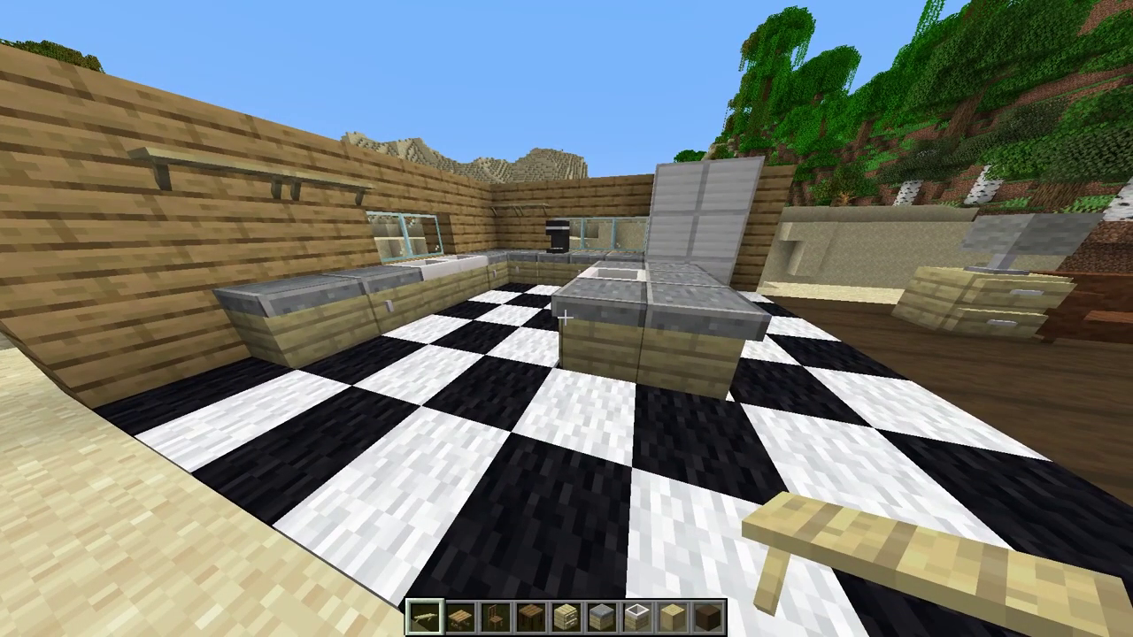
pyautogui.press('s')
pyautogui.press('w')
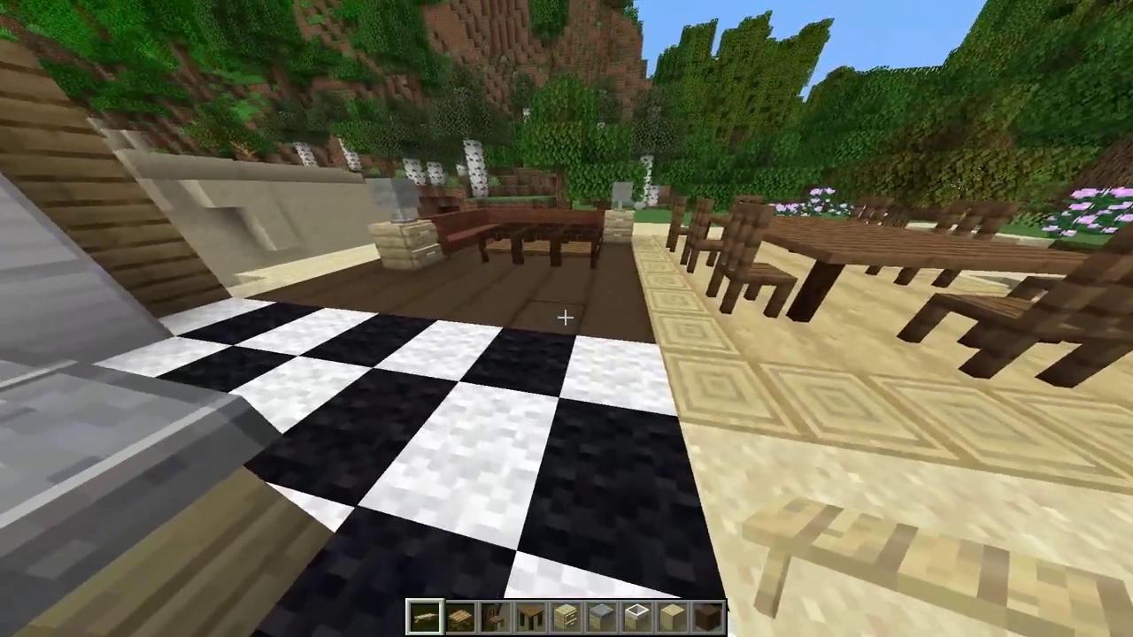
pyautogui.press('w')
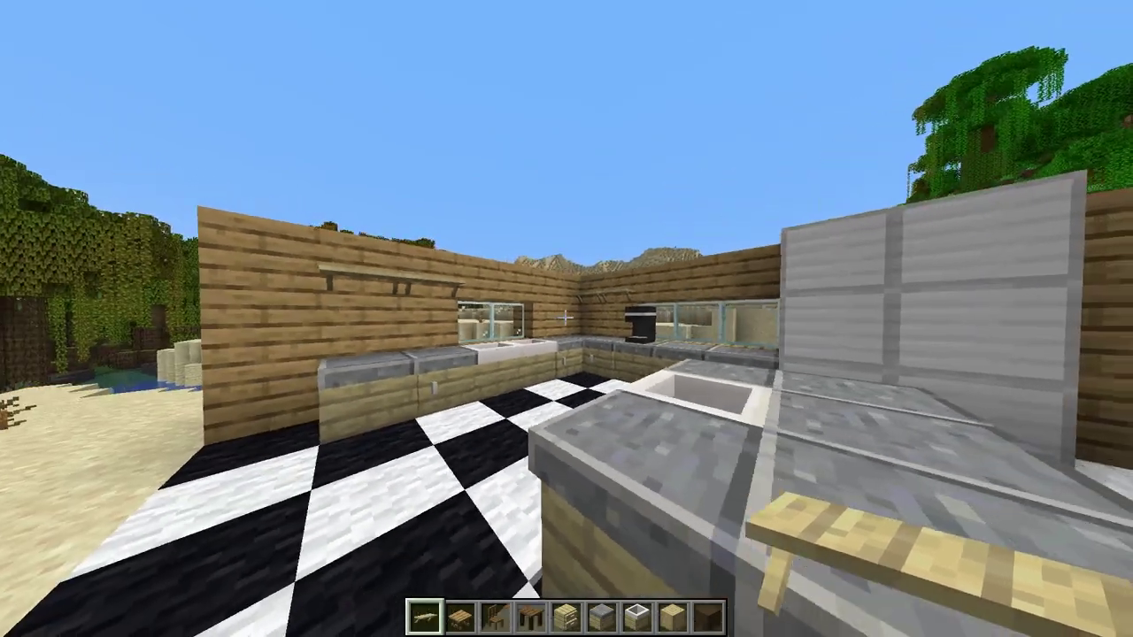
pyautogui.press('w')
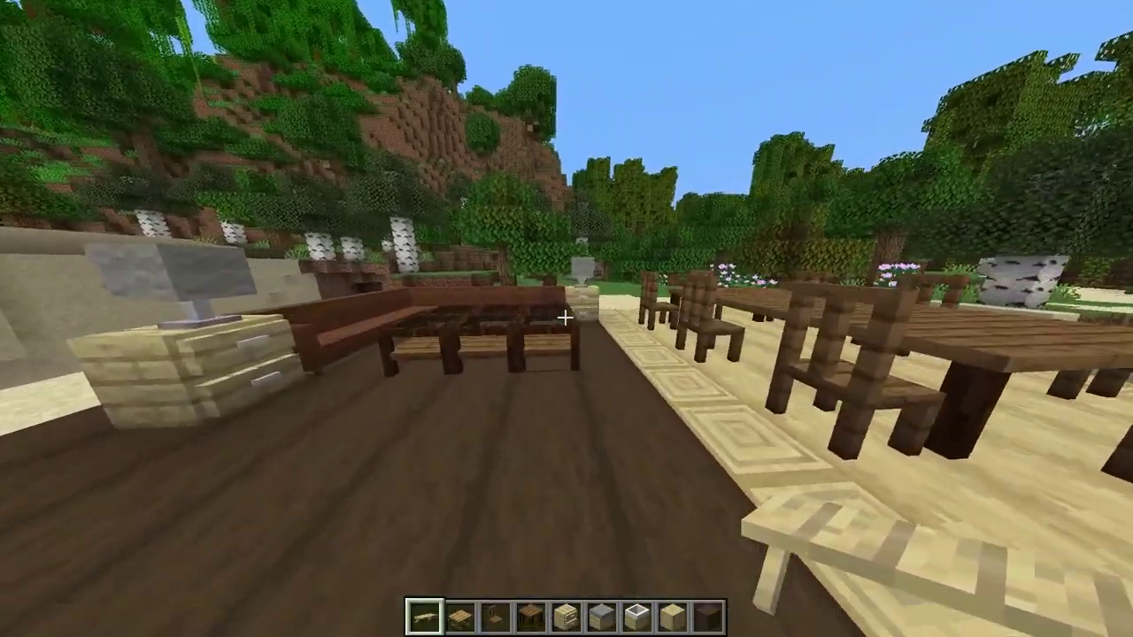
pyautogui.press('w')
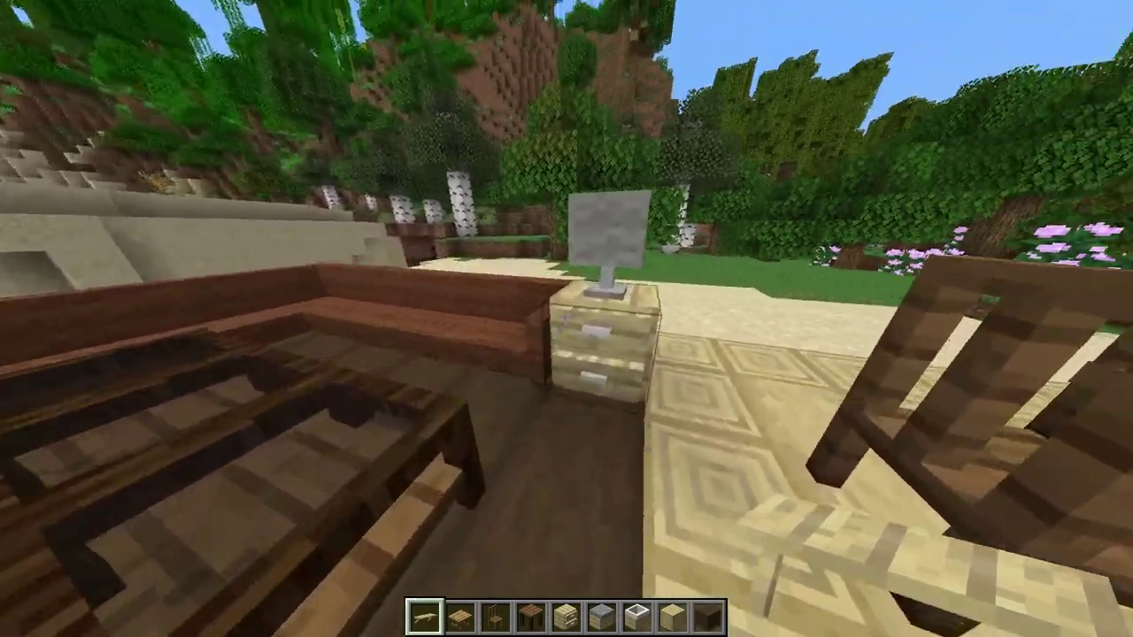
pyautogui.press('s')
pyautogui.press('w')
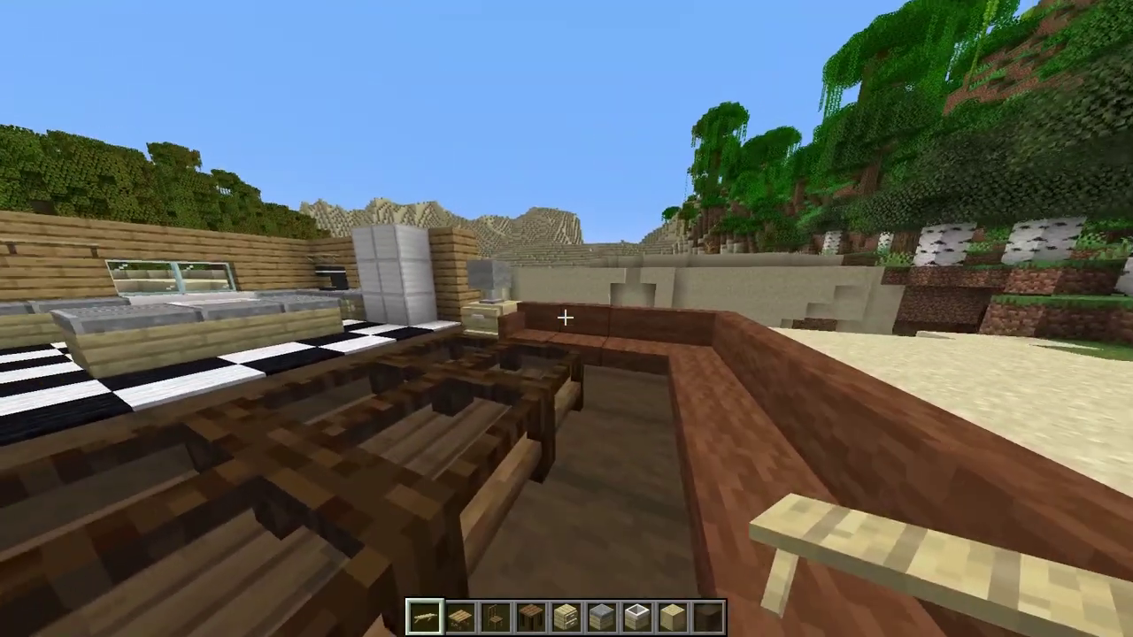
pyautogui.press('s')
pyautogui.press('a')
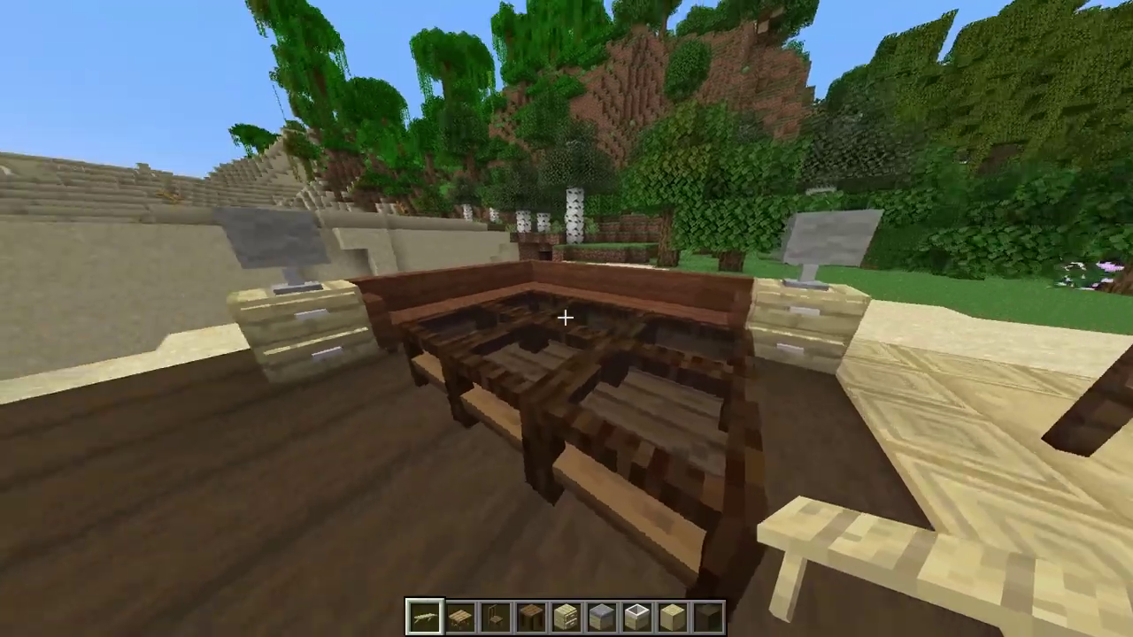
pyautogui.press('w')
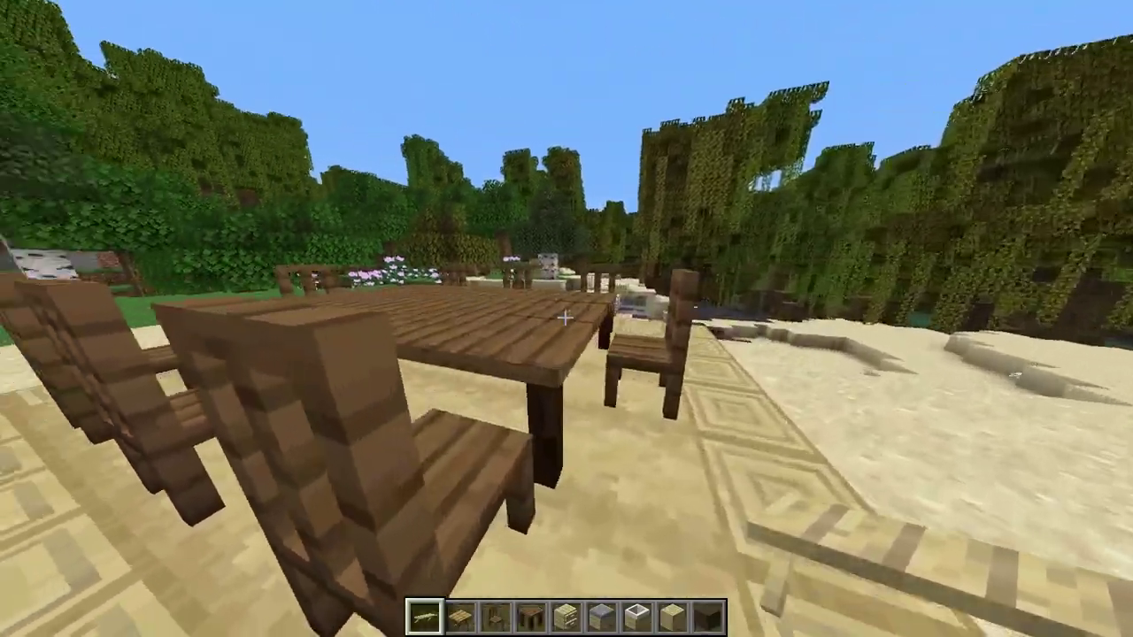
pyautogui.press('d')
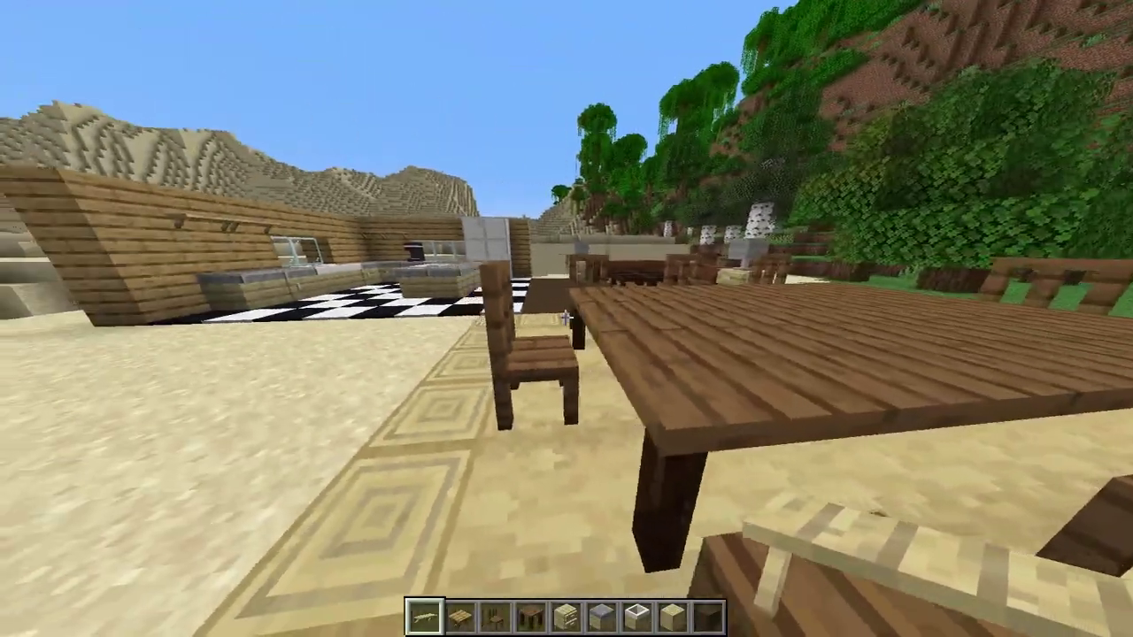
# Search the creative inventory for "chain" and put the Chain Link Fence in the fourth hotbar slot
pyautogui.press('e')
pyautogui.scroll(-5, 611, 327)
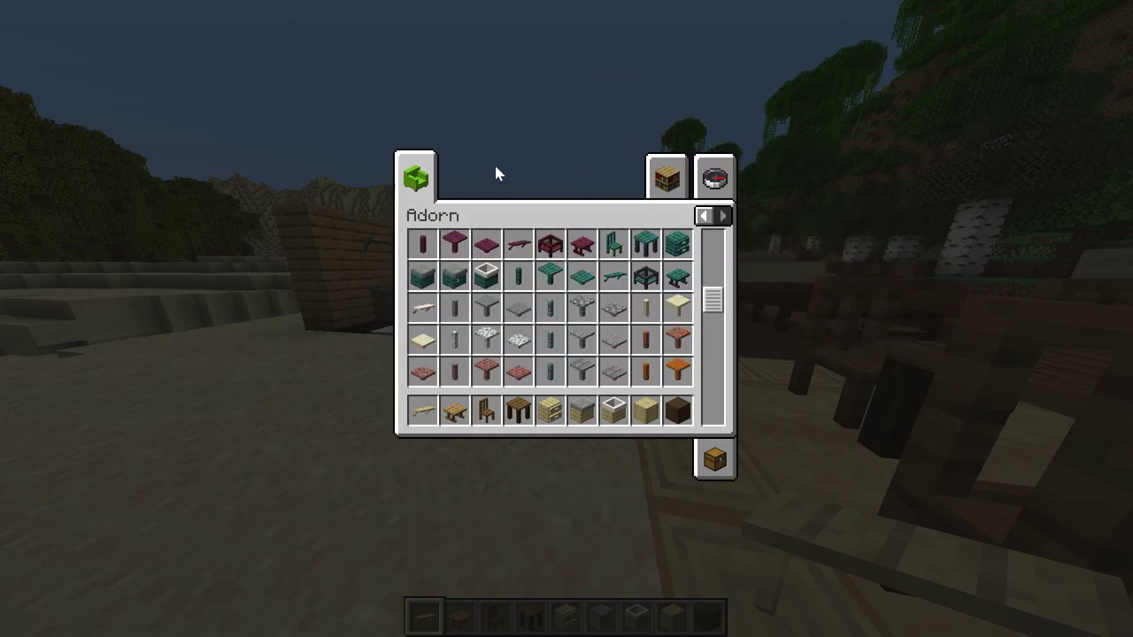
pyautogui.click(709, 181)
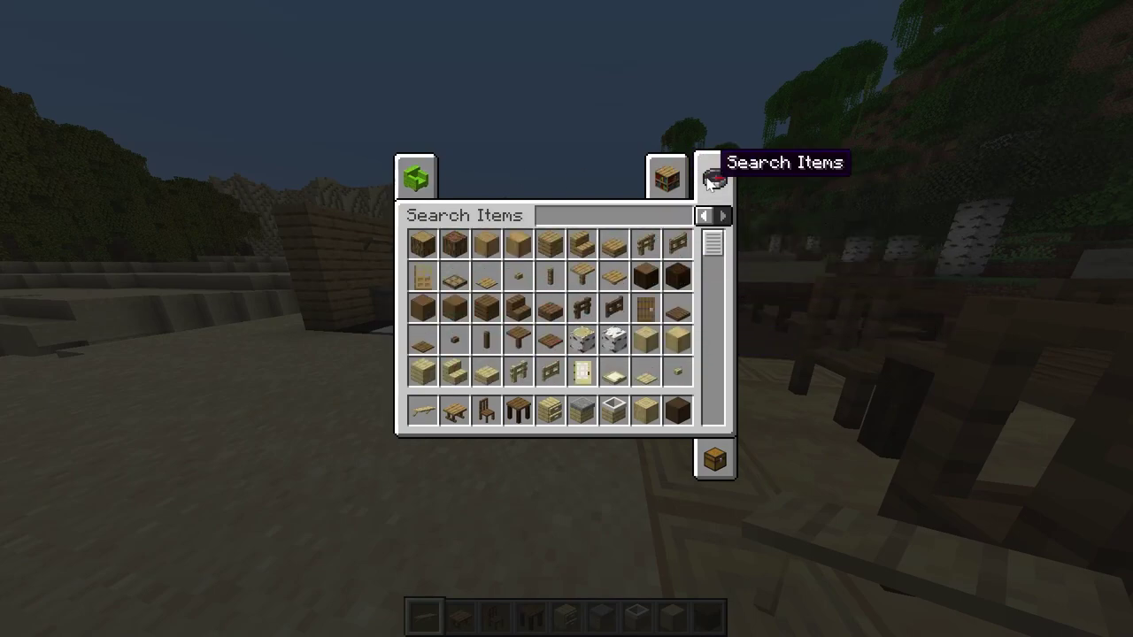
pyautogui.write('chain')
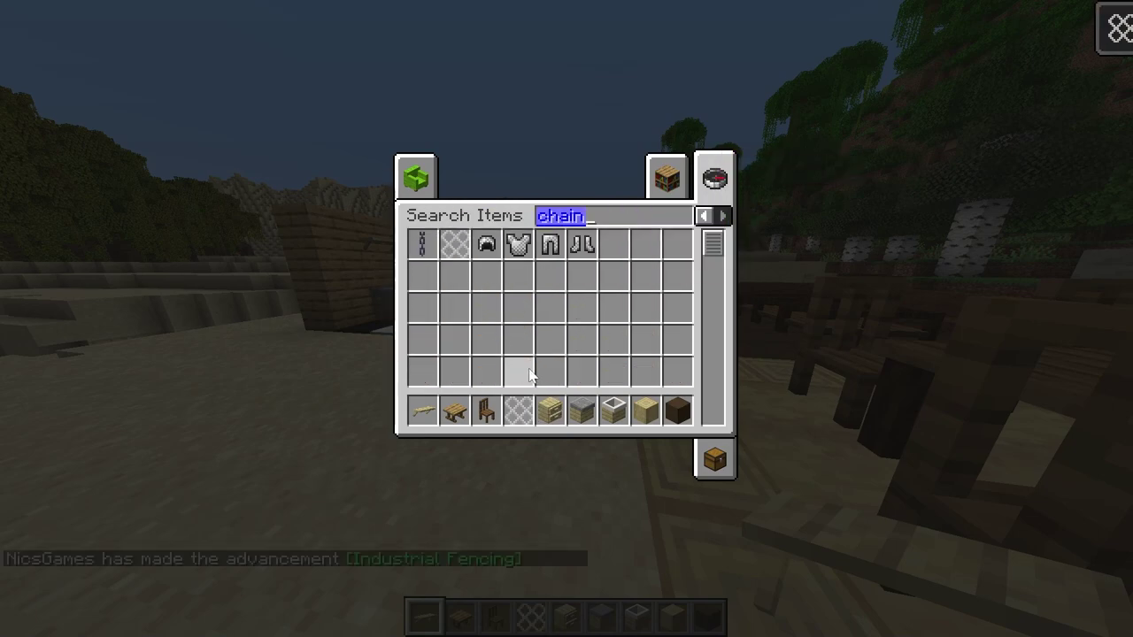
pyautogui.press('Escape')
# Place a row of Chain Link Fence on the sand from the end of the kitchen's plank wall, removing a misplaced piece
pyautogui.scroll(-3, 567, 318)
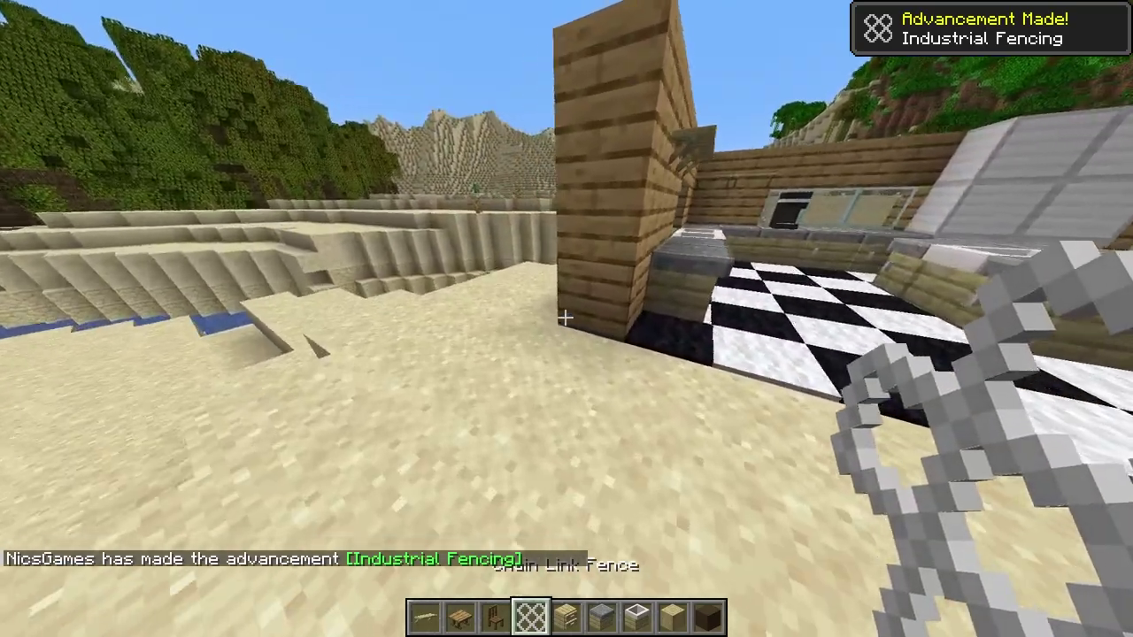
pyautogui.rightClick(566, 317)
pyautogui.rightClick(566, 317)
pyautogui.click(566, 318)
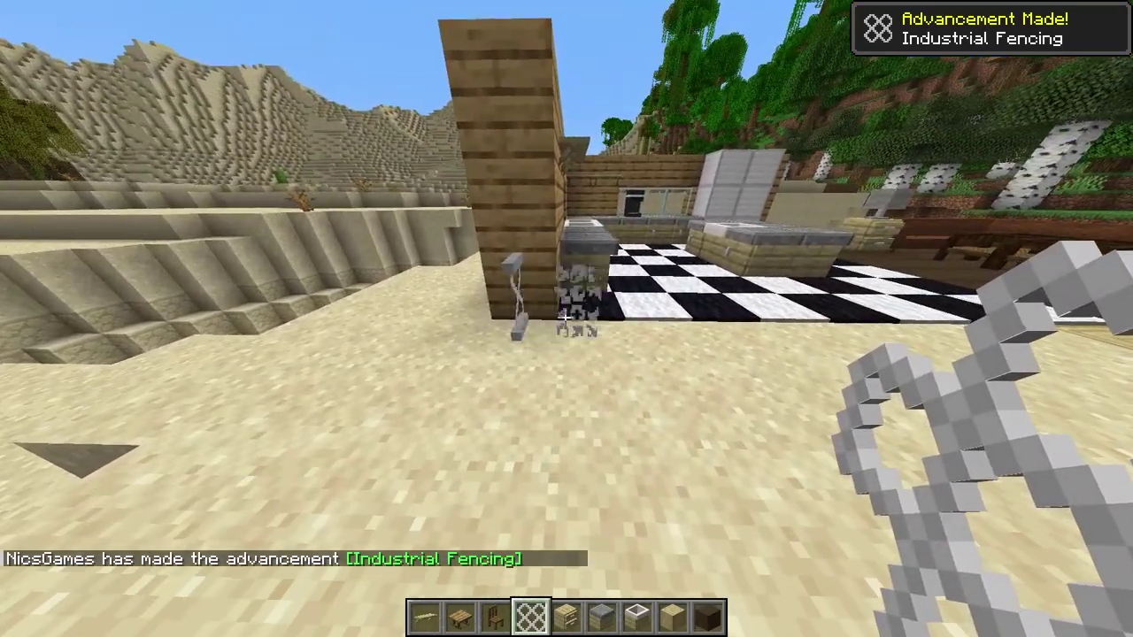
pyautogui.rightClick(566, 318)
pyautogui.rightClick(565, 318)
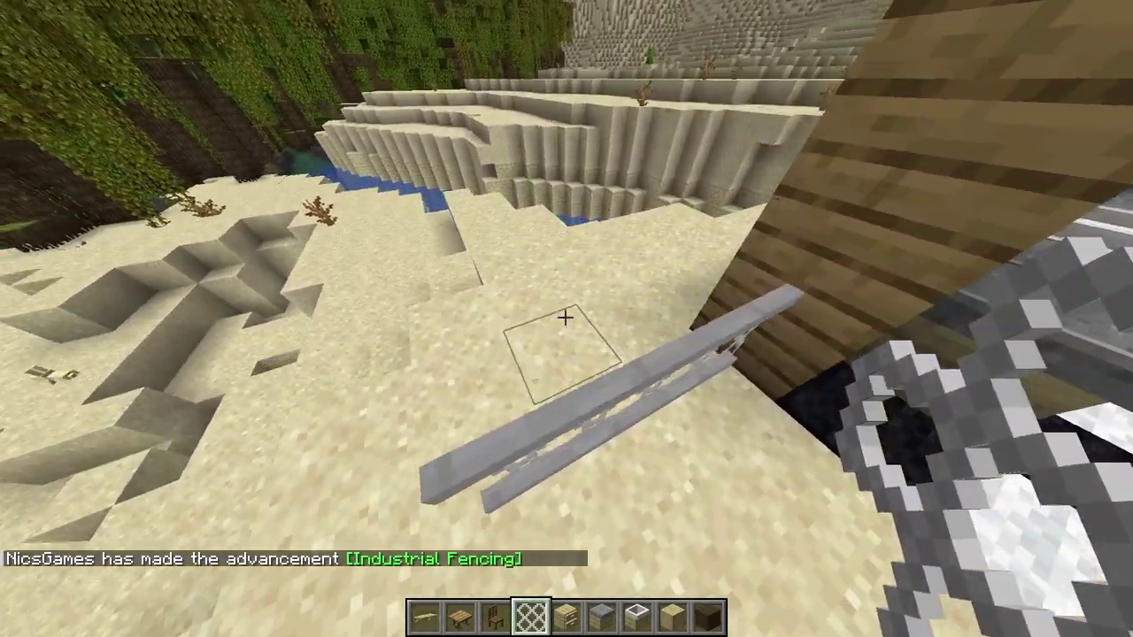